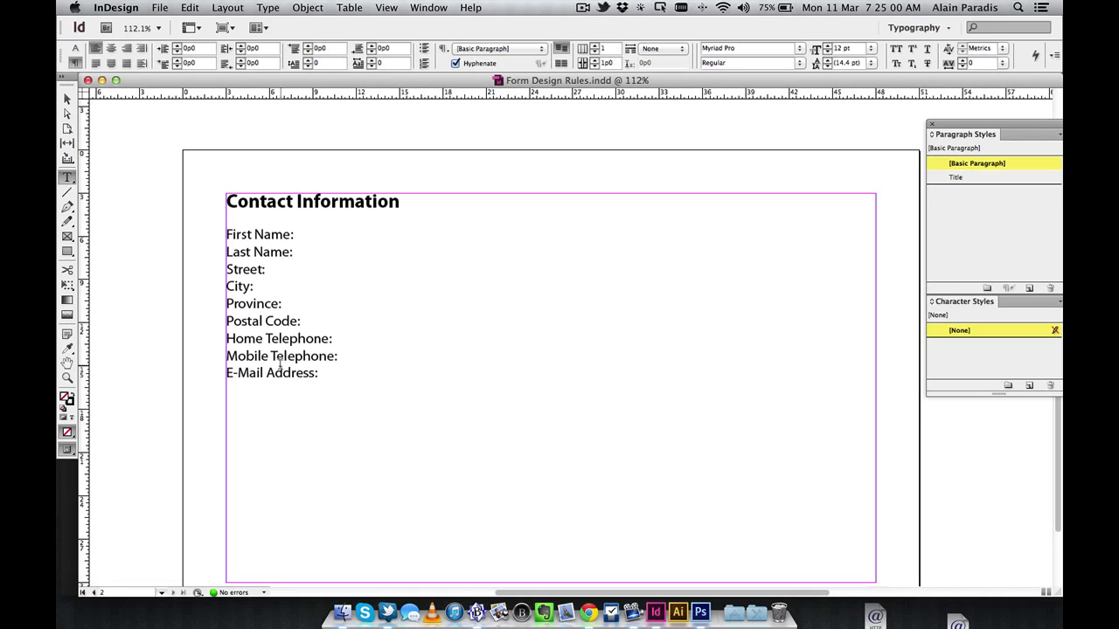
Show hidden characters and select the label lines from First Name to E-Mail Address
{"action": "key", "text": "alt+super"}
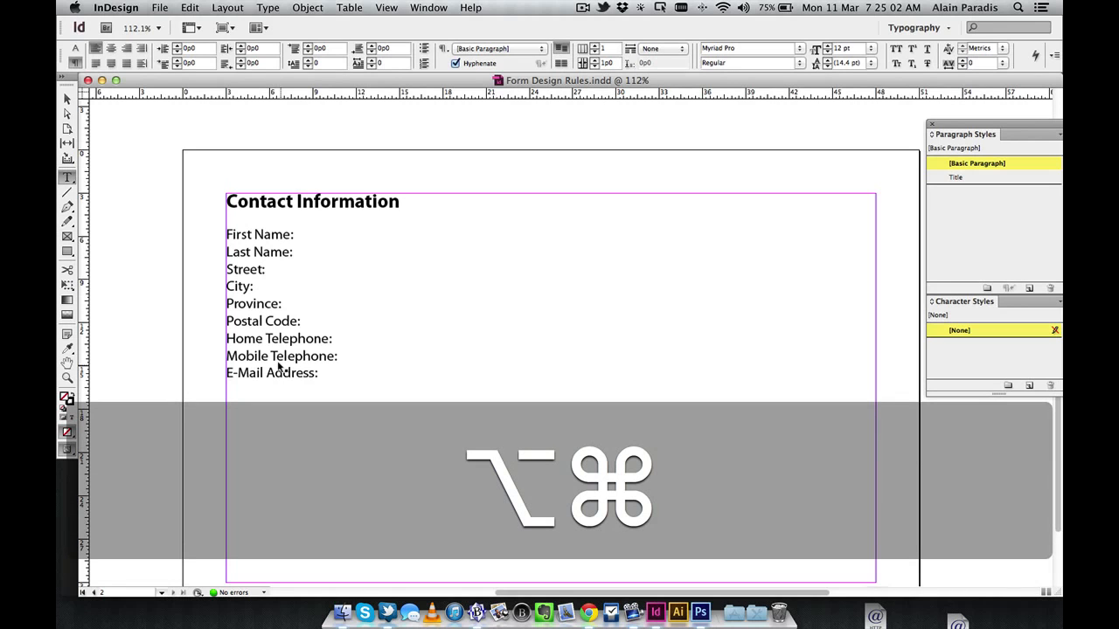
{"action": "key", "text": "alt+super+i"}
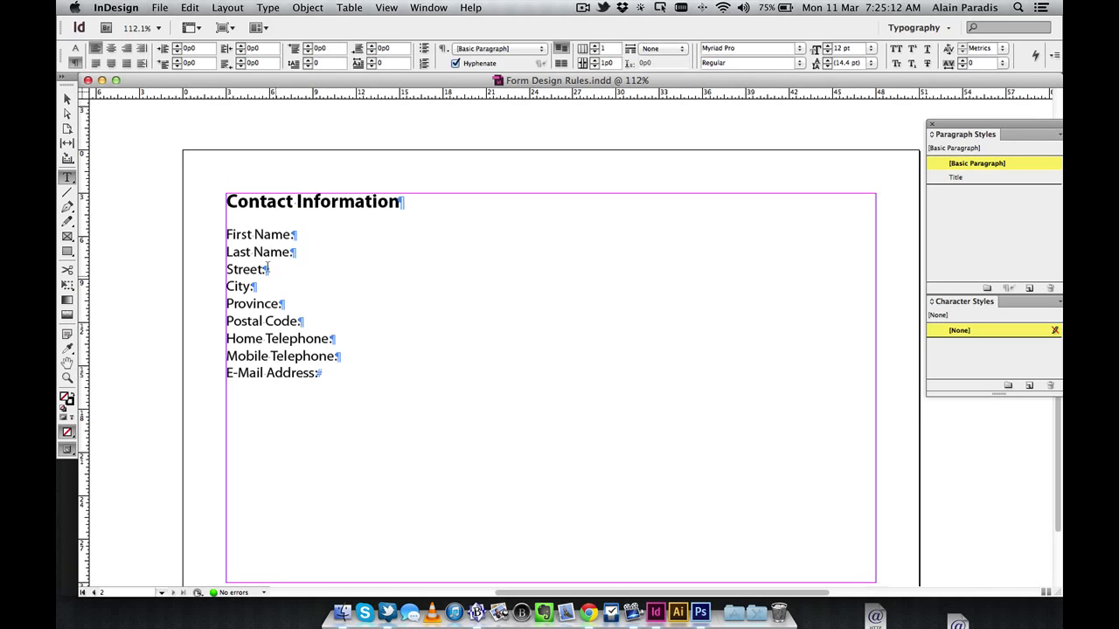
{"action": "left_click_drag", "start_coordinate": [234, 234], "coordinate": [317, 392]}
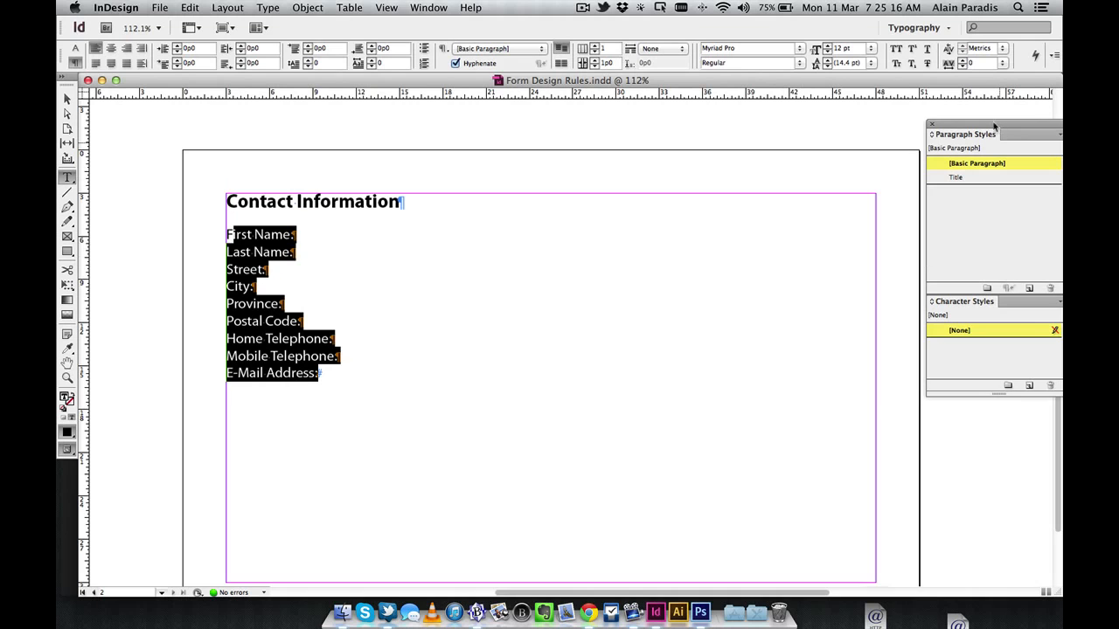
Create a 'Labels' paragraph style with 1p0 Space After and apply it to the selected labels
{"action": "left_click_drag", "start_coordinate": [994, 127], "coordinate": [948, 132]}
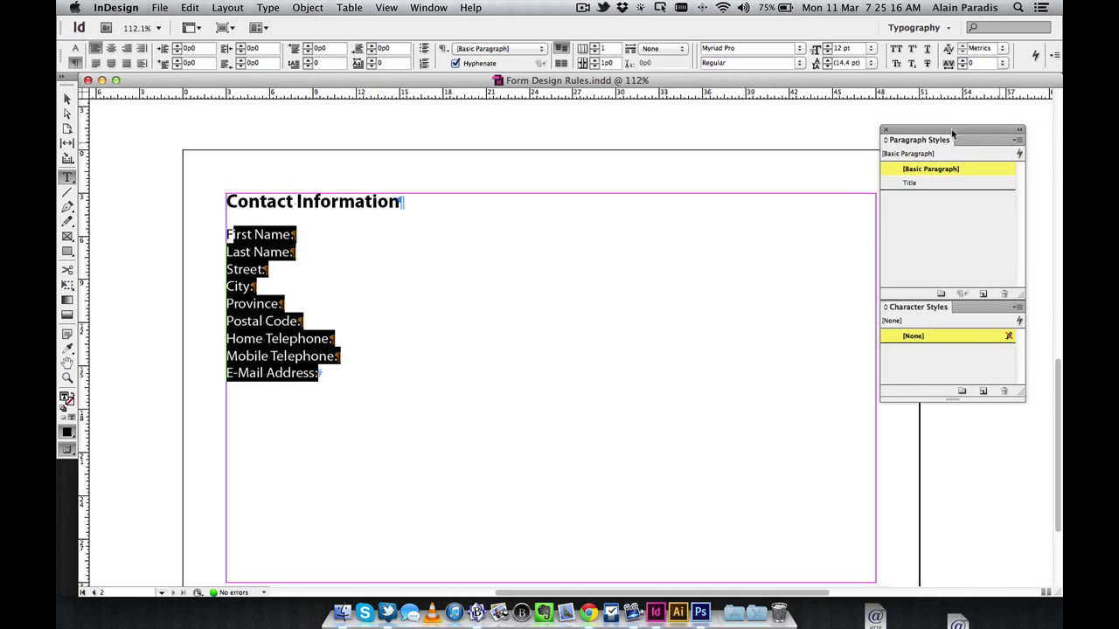
{"action": "left_click", "coordinate": [985, 293], "text": "alt"}
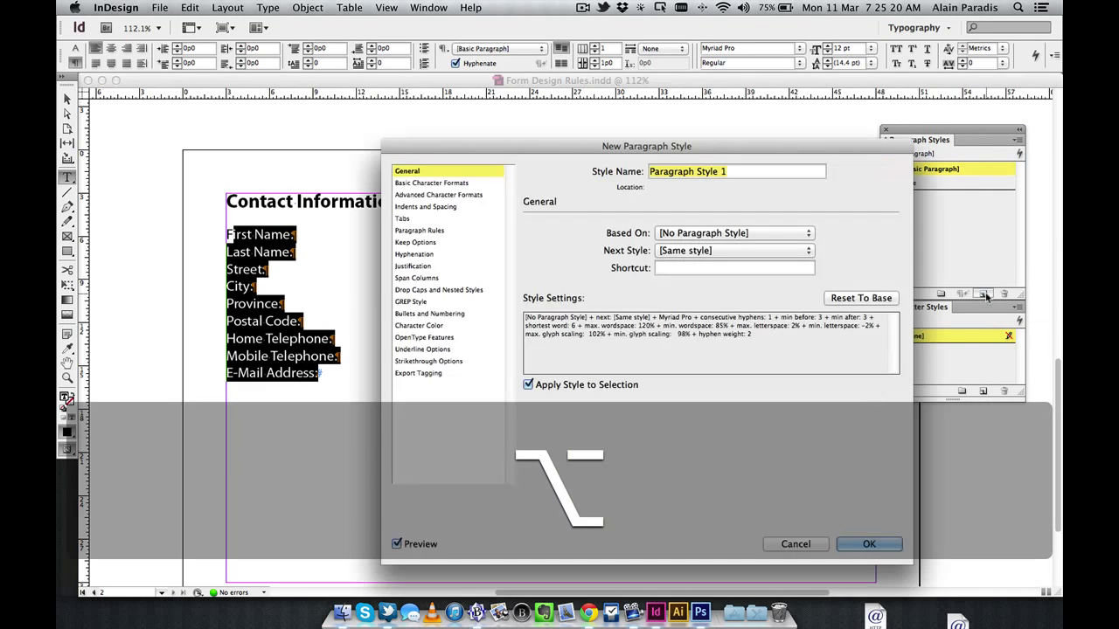
{"action": "type", "text": "Labels"}
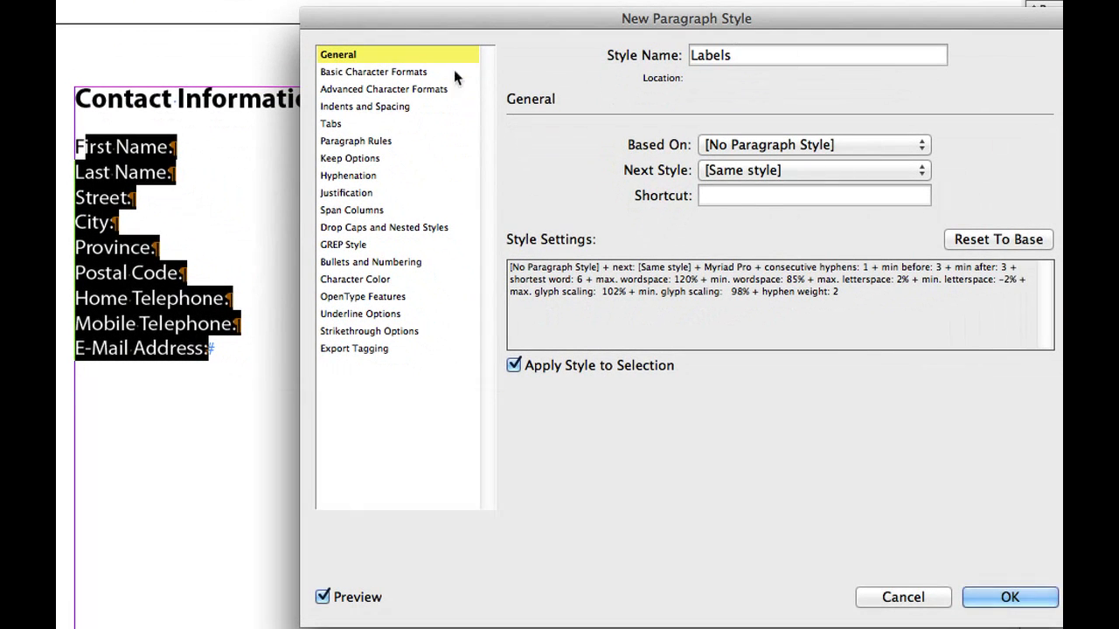
{"action": "left_click", "coordinate": [404, 106]}
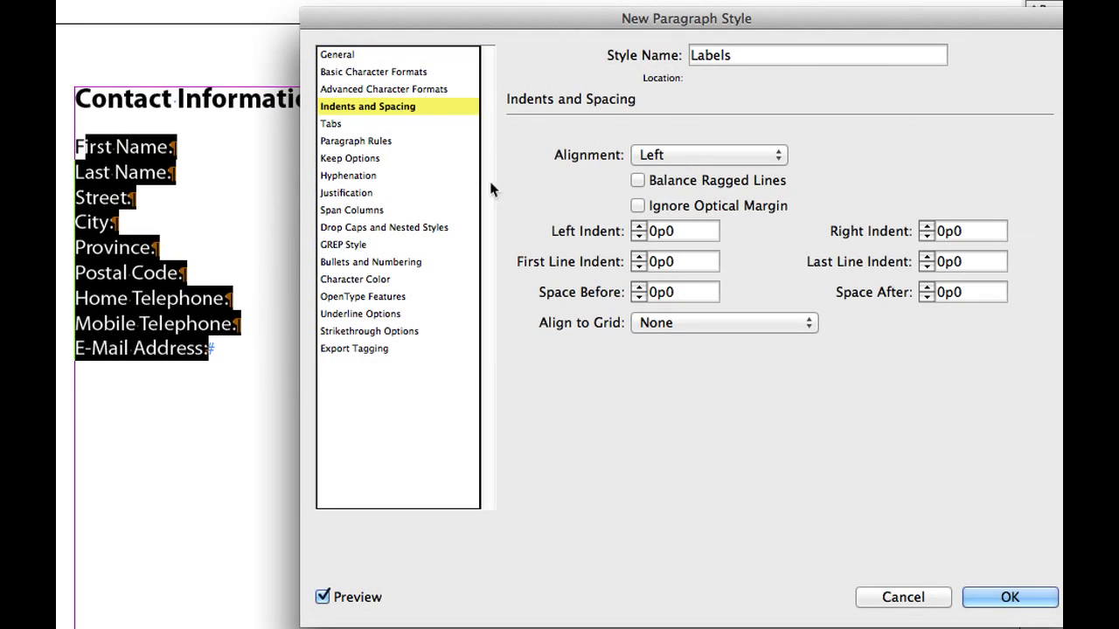
{"action": "left_click", "coordinate": [925, 289]}
{"action": "left_click", "coordinate": [925, 288]}
{"action": "left_click", "coordinate": [925, 288]}
{"action": "left_click", "coordinate": [925, 288]}
{"action": "left_click", "coordinate": [925, 289]}
{"action": "left_click", "coordinate": [925, 288]}
{"action": "left_click", "coordinate": [925, 289]}
{"action": "left_click", "coordinate": [926, 288]}
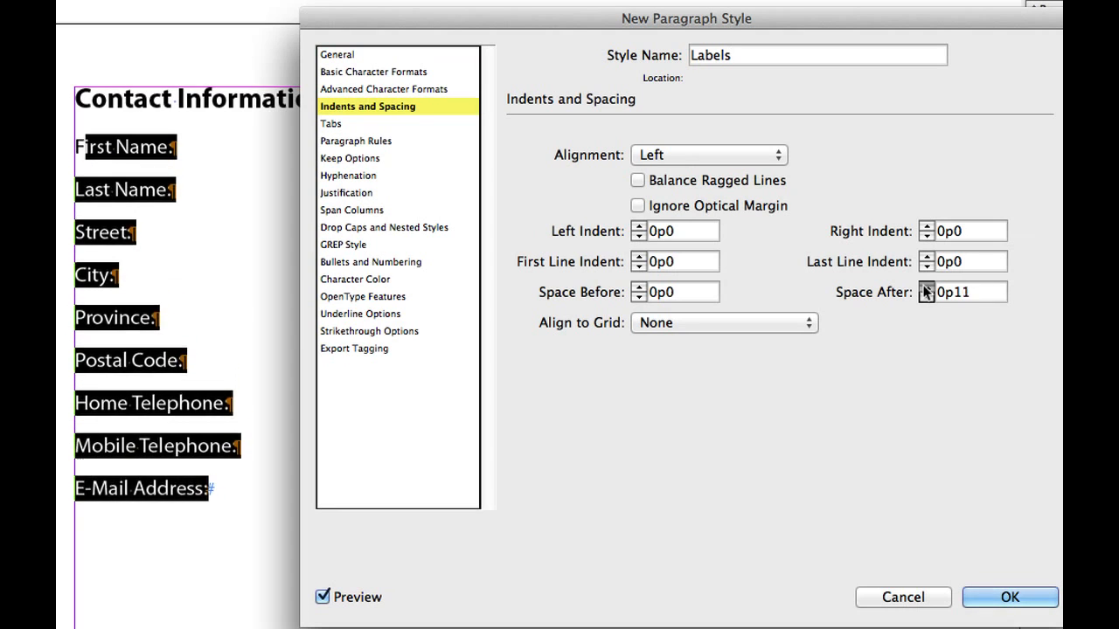
{"action": "left_click", "coordinate": [925, 289]}
{"action": "left_click", "coordinate": [926, 288]}
{"action": "left_click", "coordinate": [925, 296]}
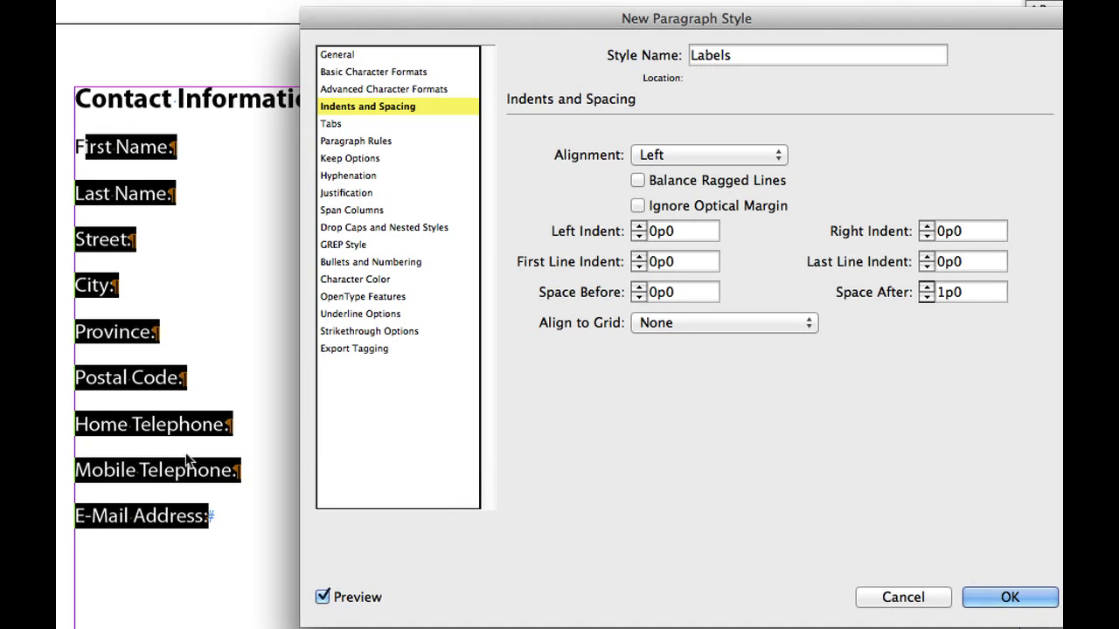
{"action": "left_click", "coordinate": [999, 597]}
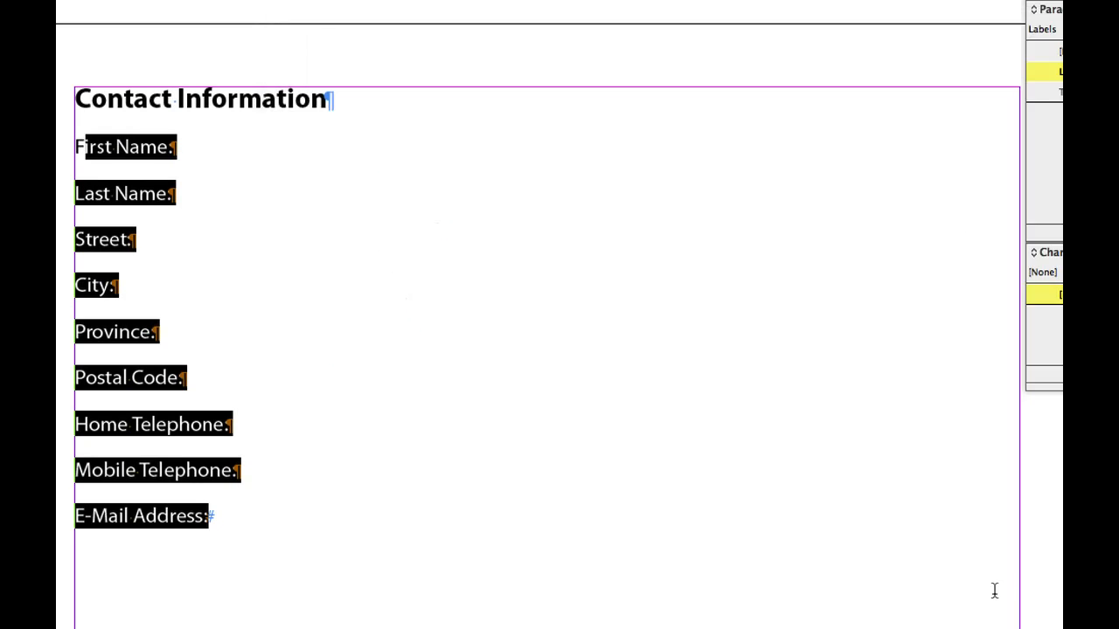
Join Last Name onto the First Name line and City onto the Street line, each after a tab
{"action": "left_click", "coordinate": [112, 186]}
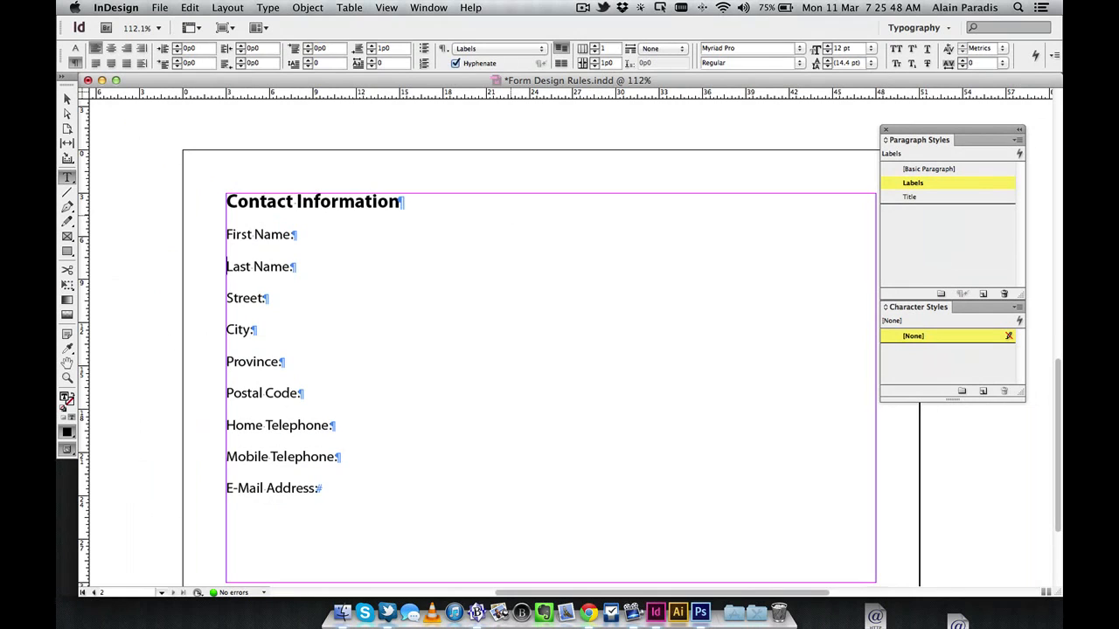
{"action": "key", "text": "BackSpace"}
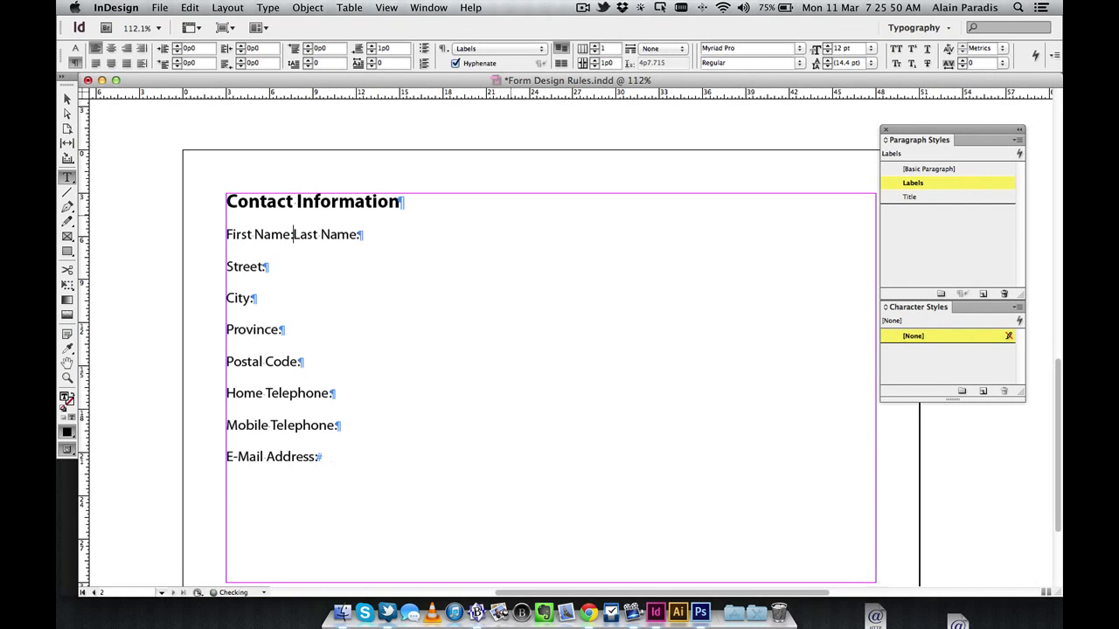
{"action": "key", "text": "Tab"}
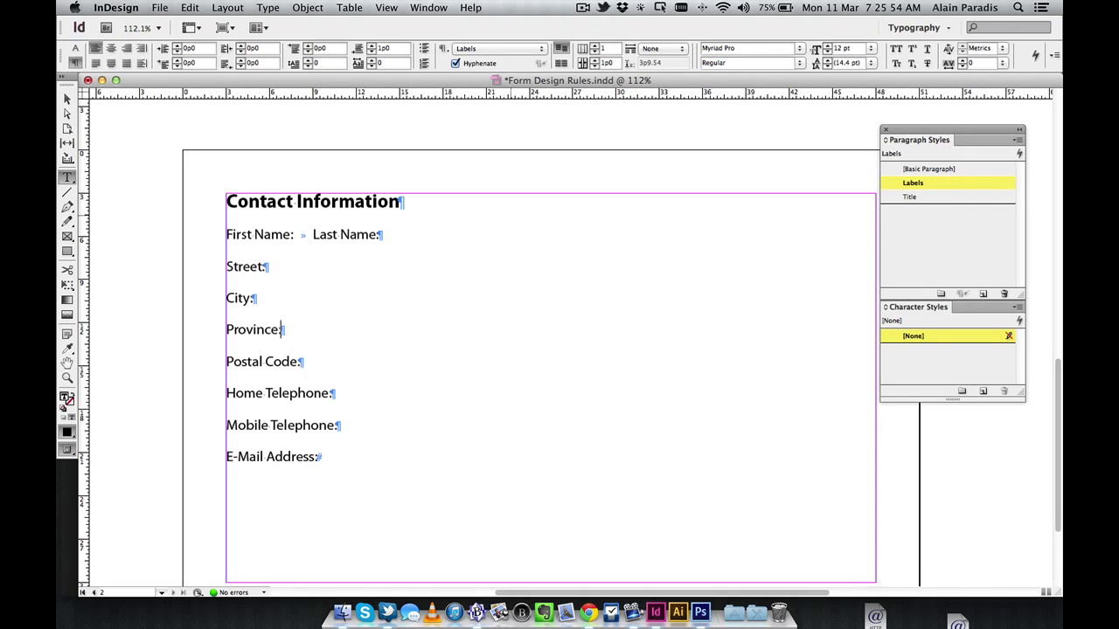
{"action": "key", "text": "super+Left"}
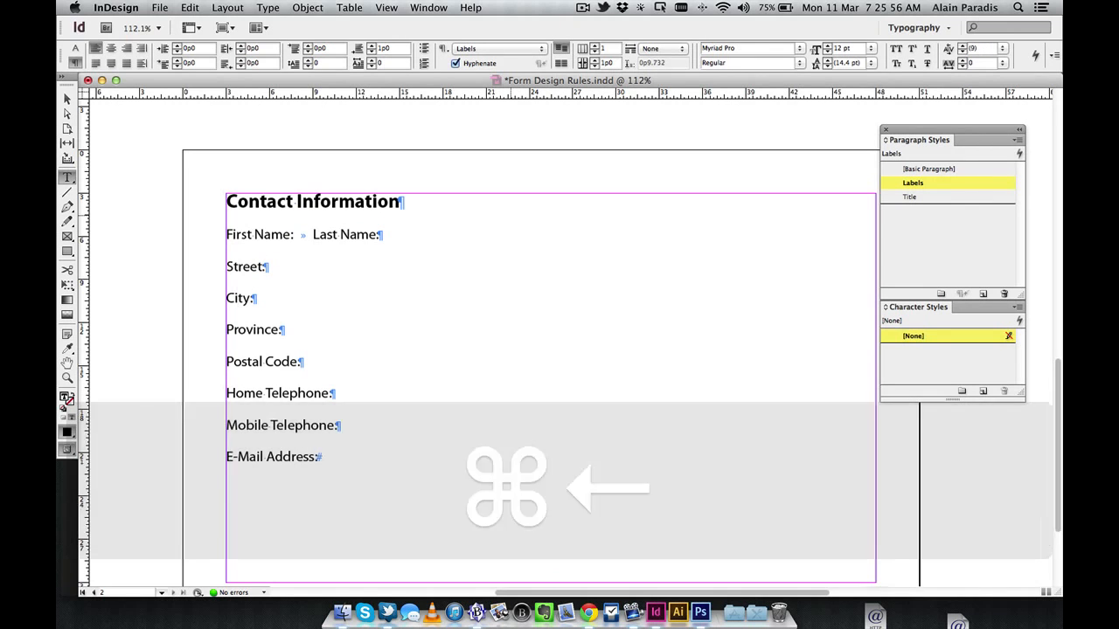
{"action": "key", "text": "BackSpace"}
{"action": "key", "text": "Tab"}
Join Postal Code onto the Province line and Mobile Telephone onto the Home Telephone line with tabs
{"action": "key", "text": "Down"}
{"action": "key", "text": "Down"}
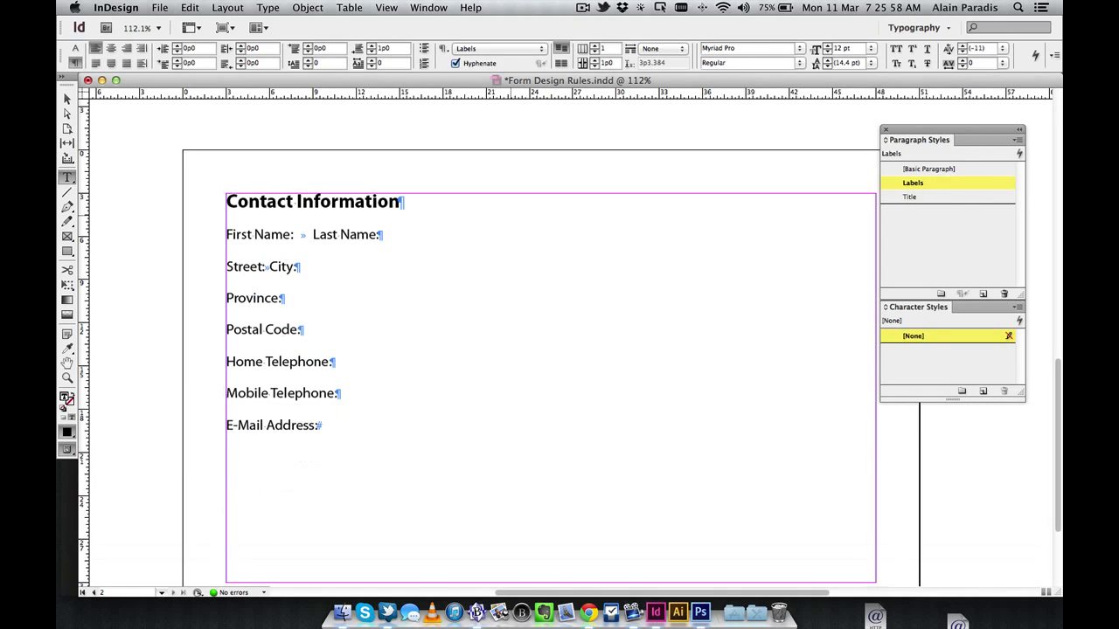
{"action": "key", "text": "super+Left"}
{"action": "key", "text": "BackSpace"}
{"action": "key", "text": "Tab"}
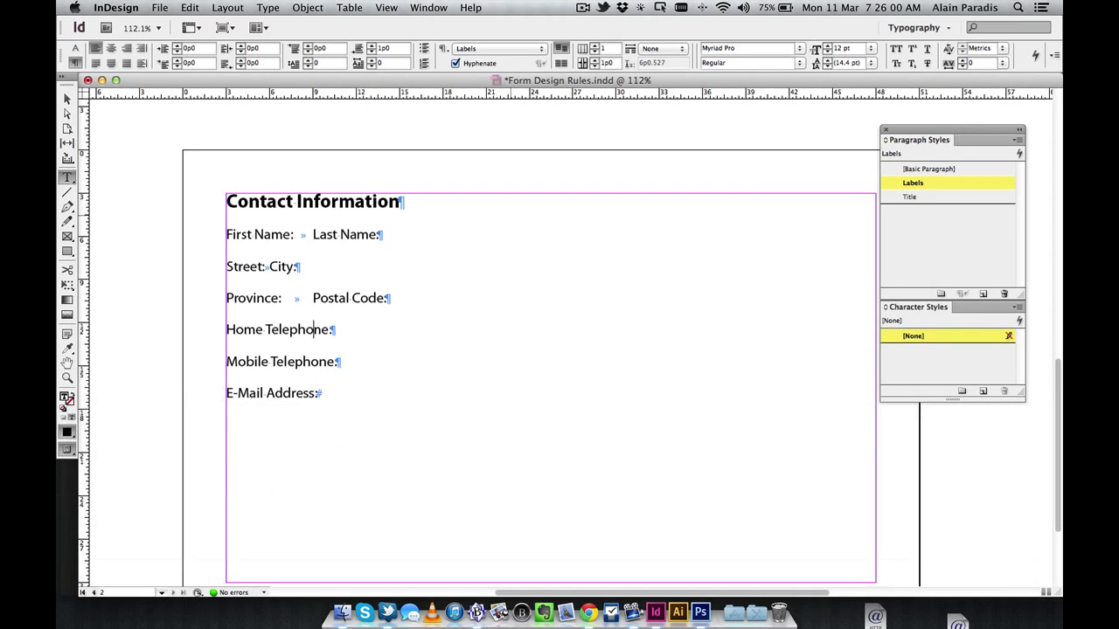
{"action": "key", "text": "Down"}
{"action": "key", "text": "Down"}
{"action": "key", "text": "Down"}
{"action": "key", "text": "super+Left"}
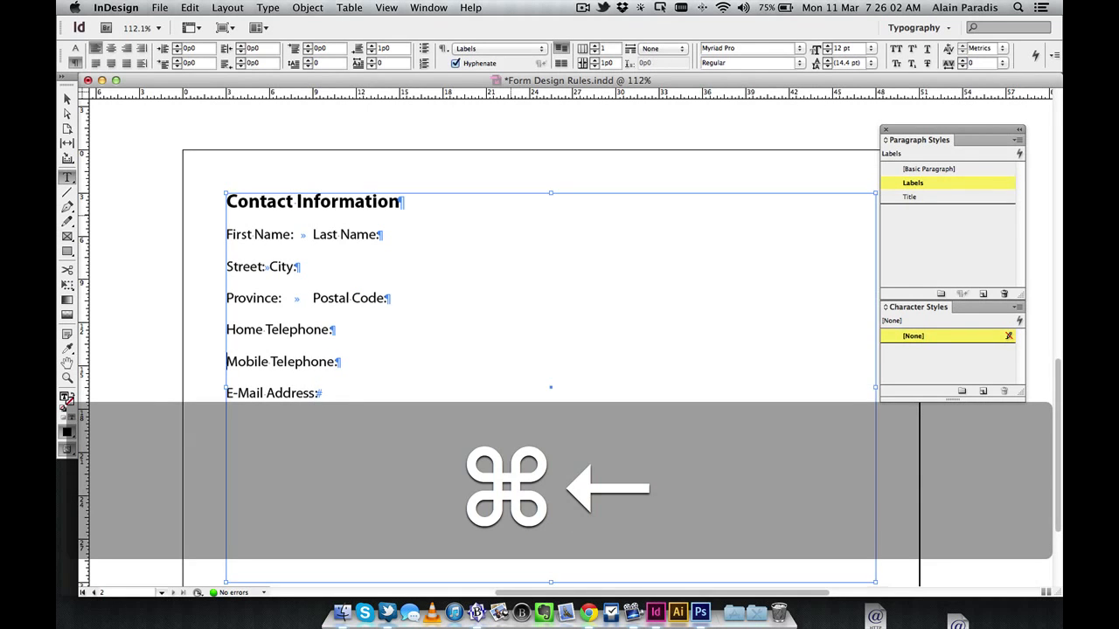
{"action": "key", "text": "BackSpace"}
{"action": "key", "text": "Tab"}
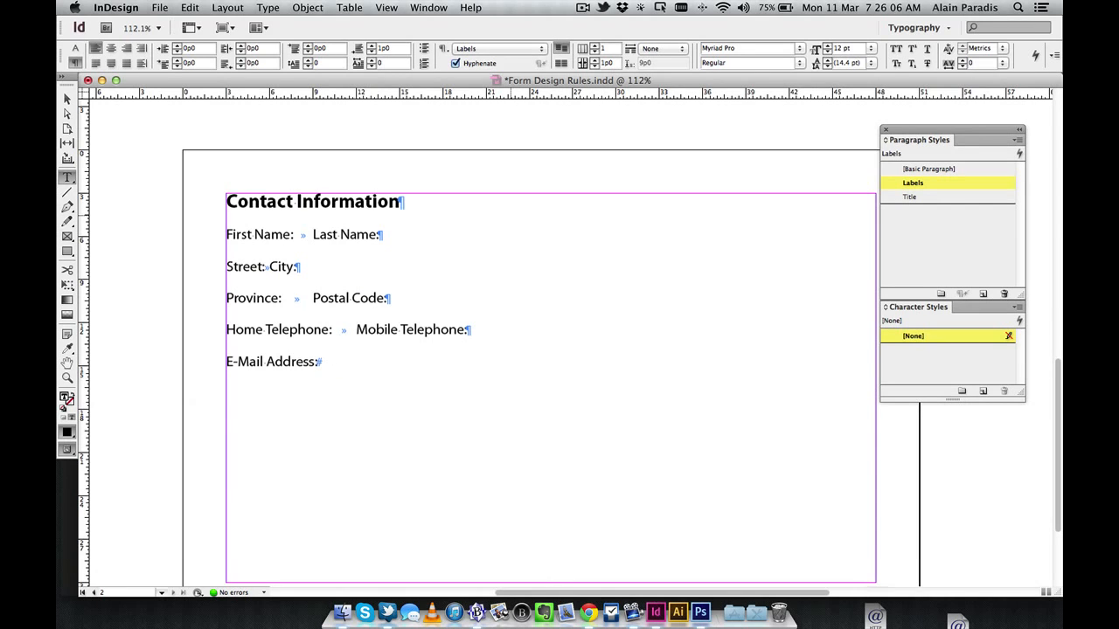
Add a left tab stop at 22p6 to the Labels style to align the second-column labels
{"action": "left_click_drag", "start_coordinate": [234, 235], "coordinate": [371, 362]}
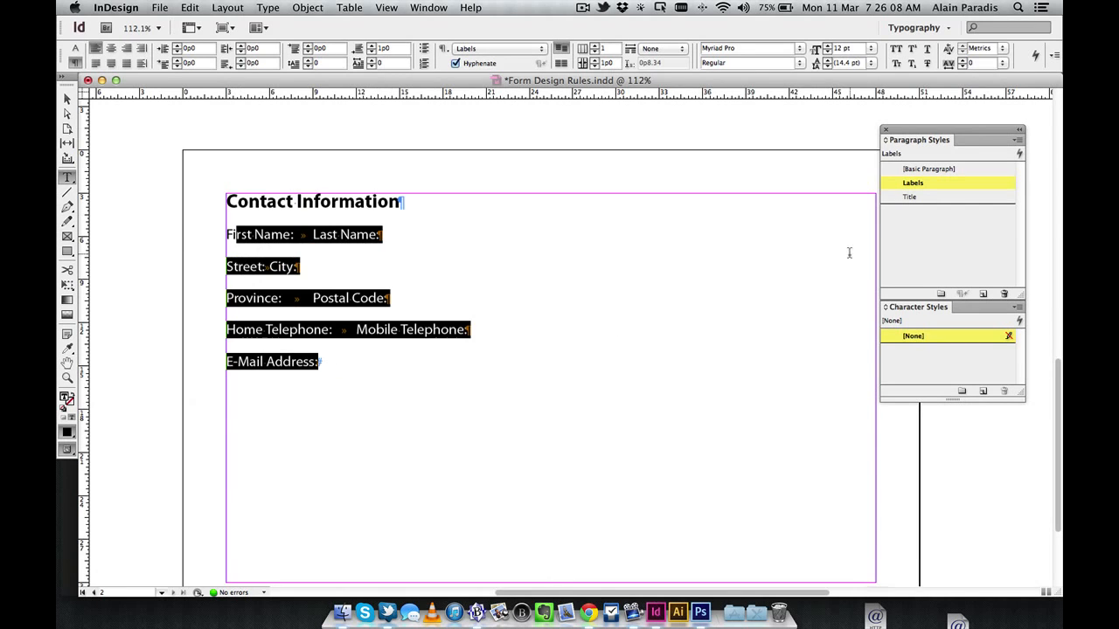
{"action": "double_click", "coordinate": [957, 182]}
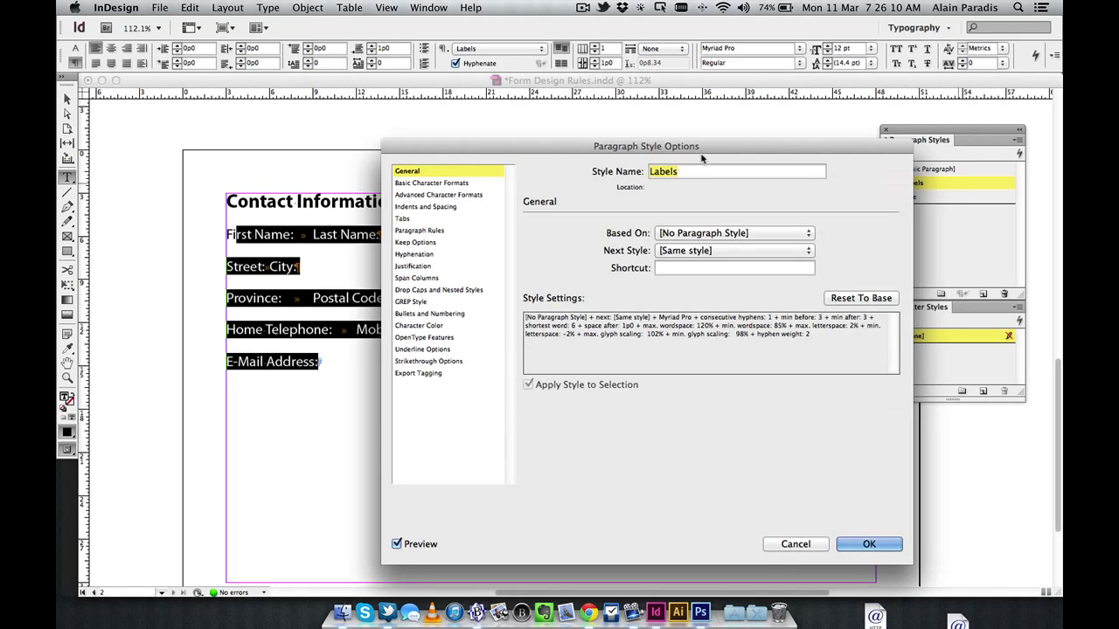
{"action": "left_click_drag", "start_coordinate": [699, 150], "coordinate": [587, 388]}
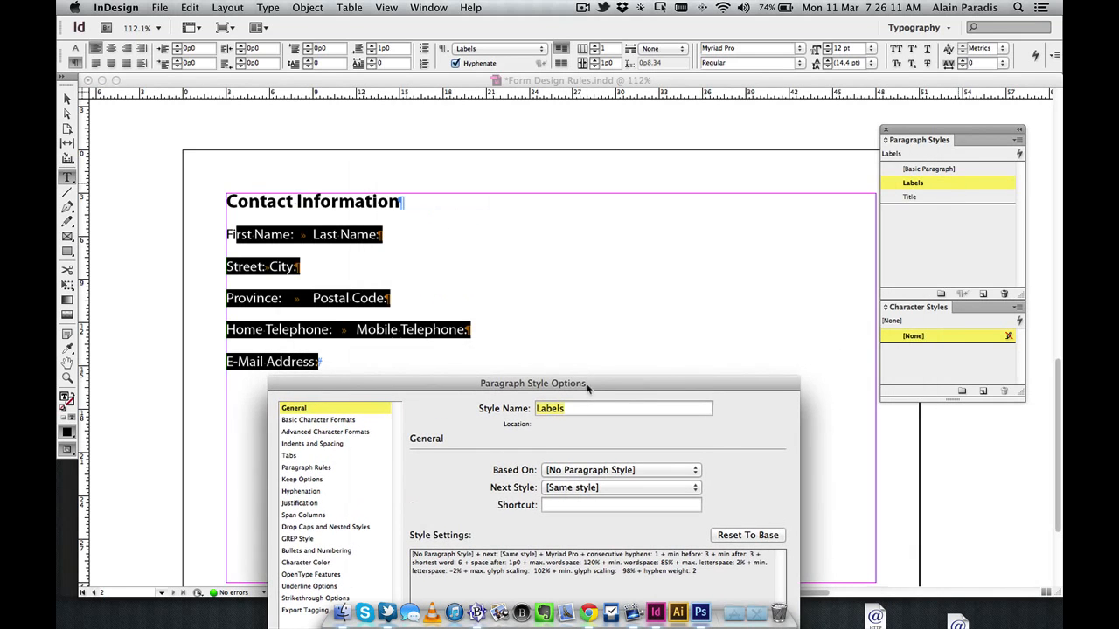
{"action": "left_click", "coordinate": [312, 456]}
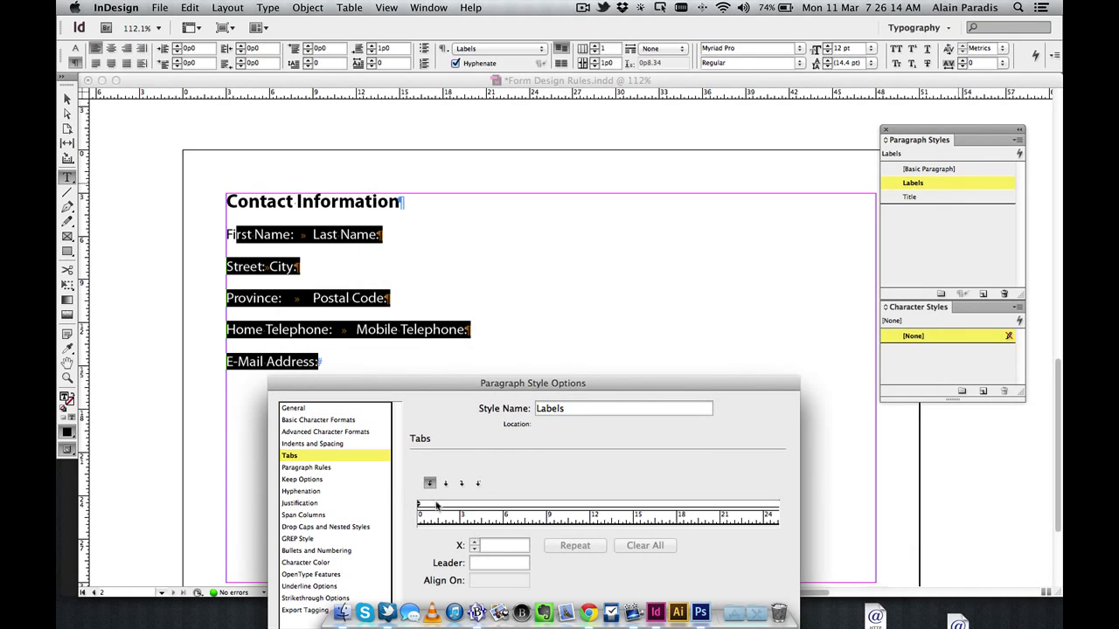
{"action": "left_click_drag", "start_coordinate": [464, 506], "coordinate": [762, 507]}
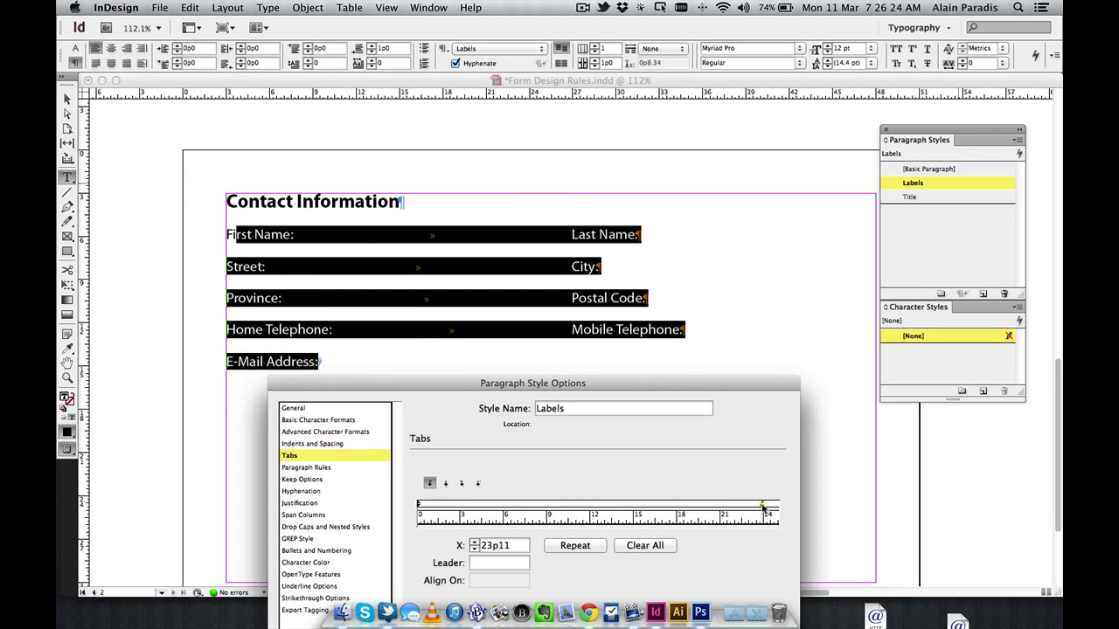
{"action": "left_click_drag", "start_coordinate": [762, 507], "coordinate": [743, 507]}
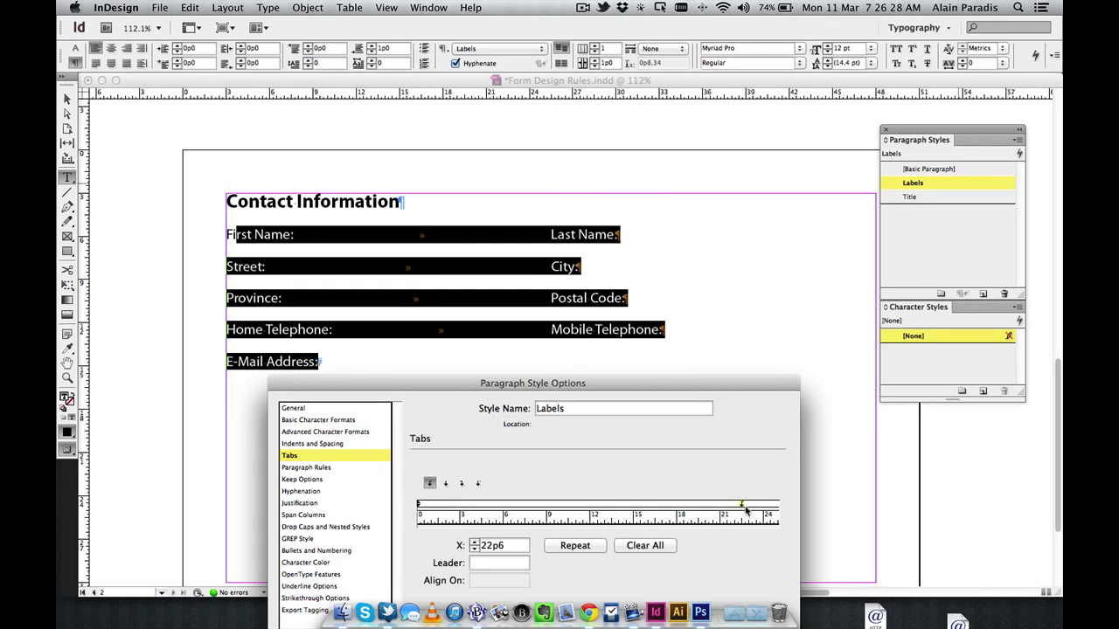
{"action": "left_click_drag", "start_coordinate": [697, 388], "coordinate": [706, 140]}
{"action": "left_click", "coordinate": [780, 535]}
{"action": "left_click", "coordinate": [503, 329]}
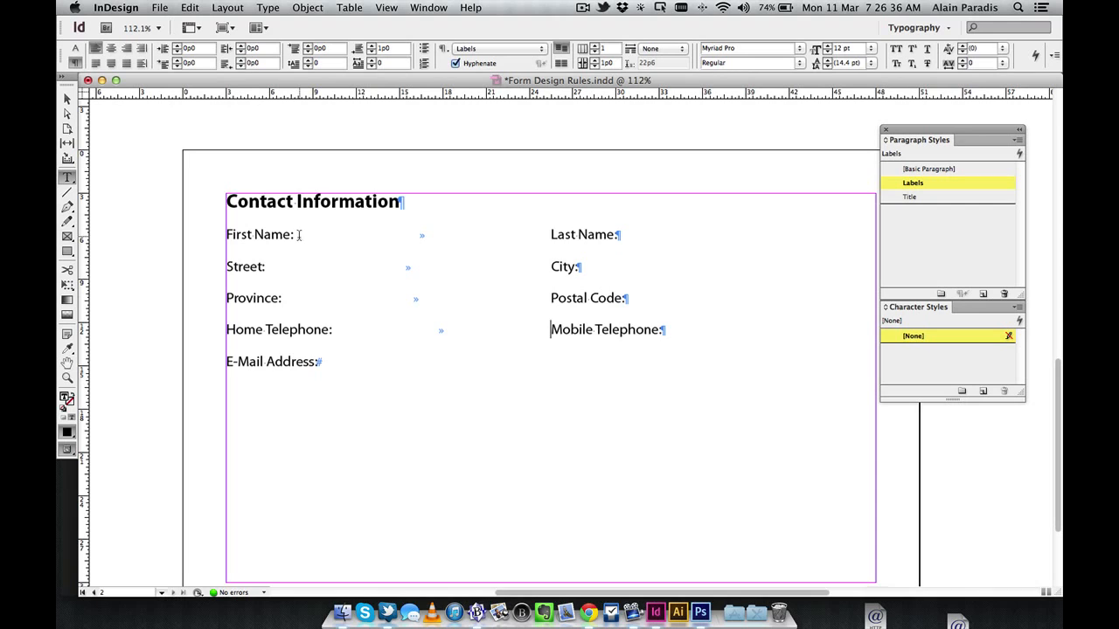
Select the tab character following First Name: on the first form line
{"action": "left_click_drag", "start_coordinate": [298, 234], "coordinate": [487, 237]}
{"action": "left_click", "coordinate": [487, 237]}
{"action": "double_click", "coordinate": [487, 237]}
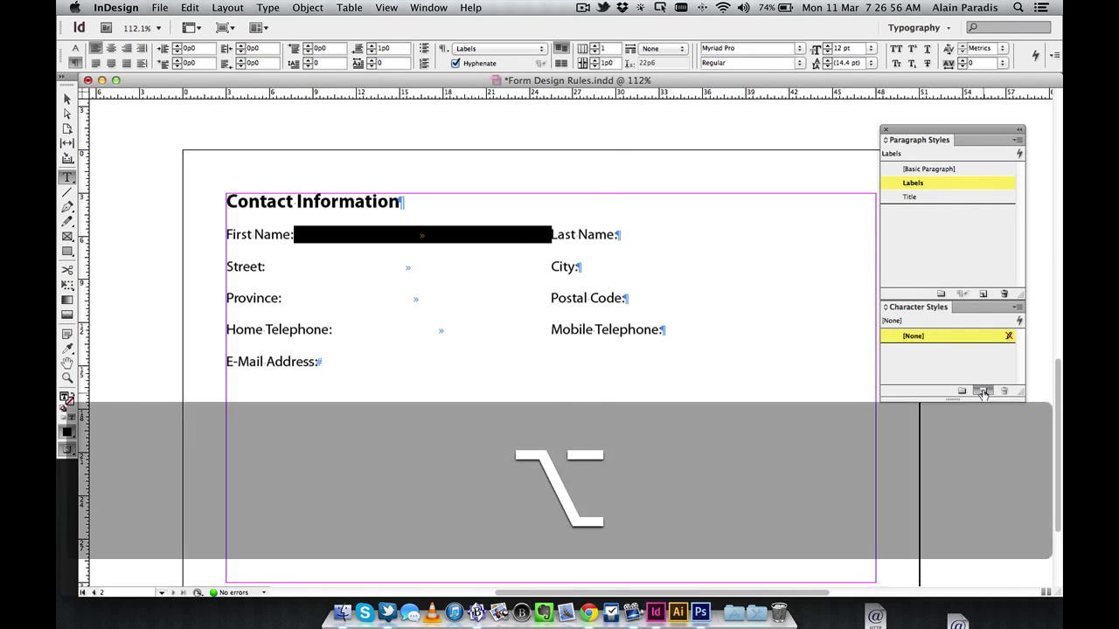
Create an 'Underline' character style with underline on, 0.5 pt weight, Solid type, Text Color
{"action": "left_click", "coordinate": [983, 392], "text": "alt"}
{"action": "type", "text": "Underline"}
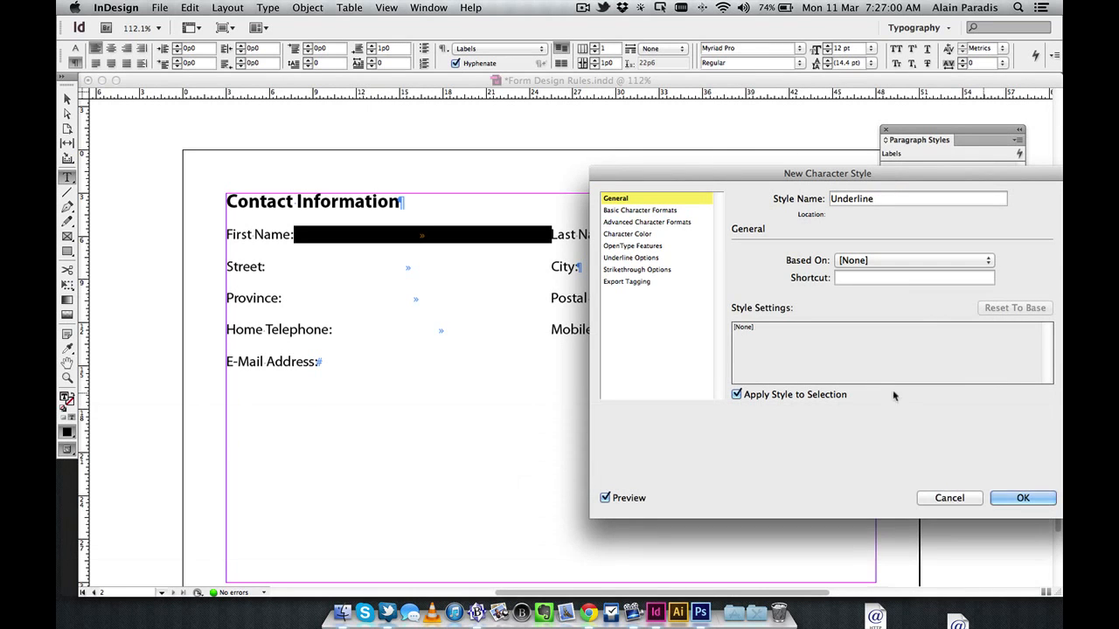
{"action": "left_click", "coordinate": [632, 259]}
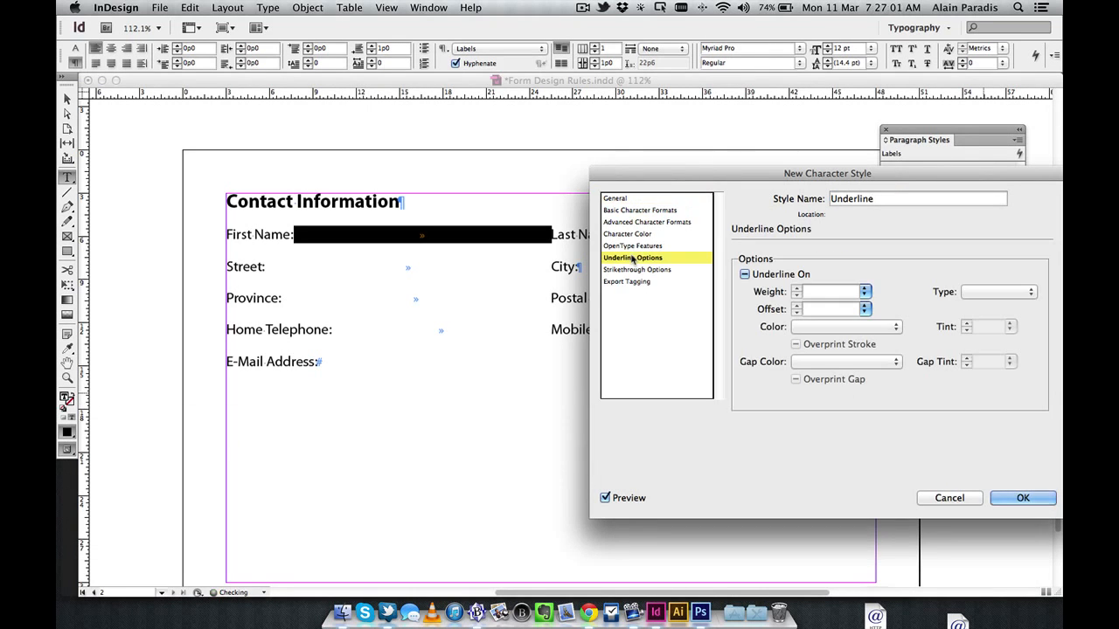
{"action": "left_click", "coordinate": [616, 198]}
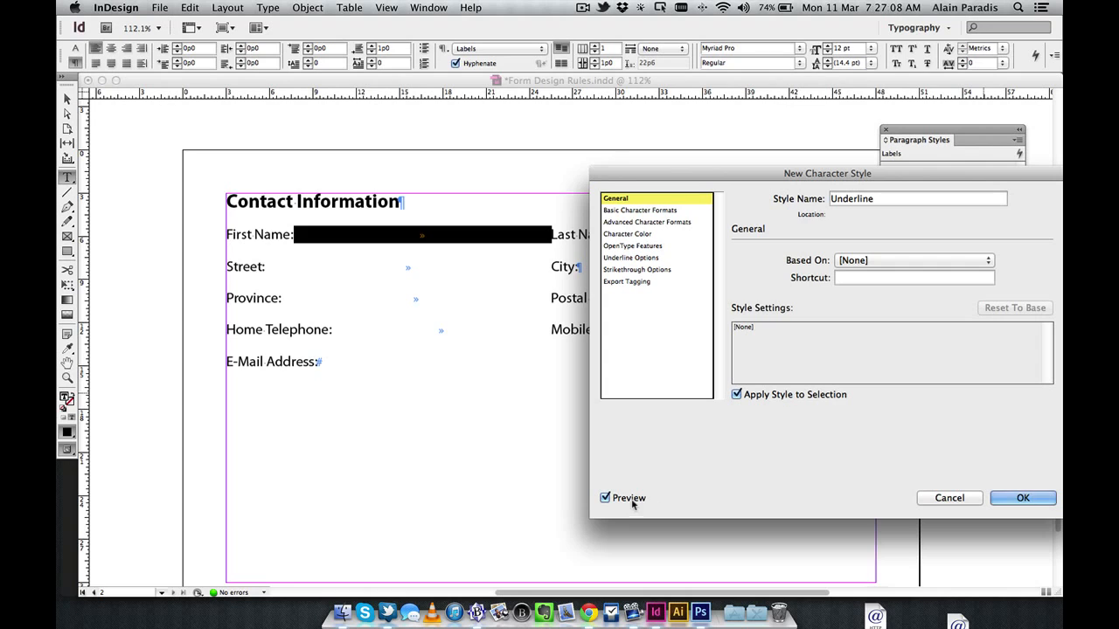
{"action": "left_click", "coordinate": [634, 259]}
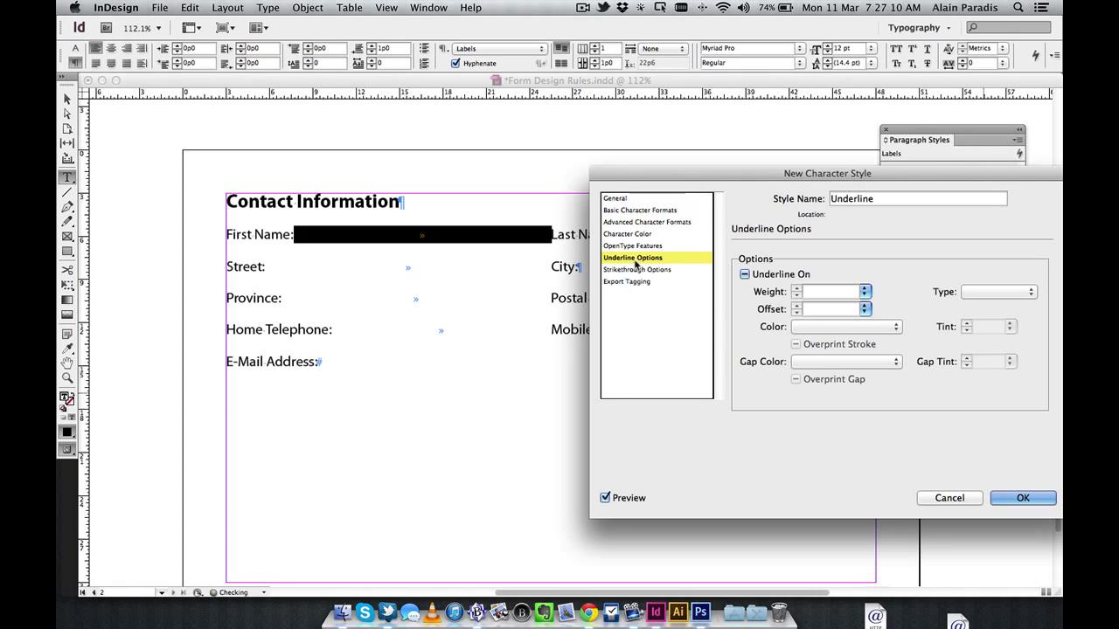
{"action": "left_click", "coordinate": [745, 274]}
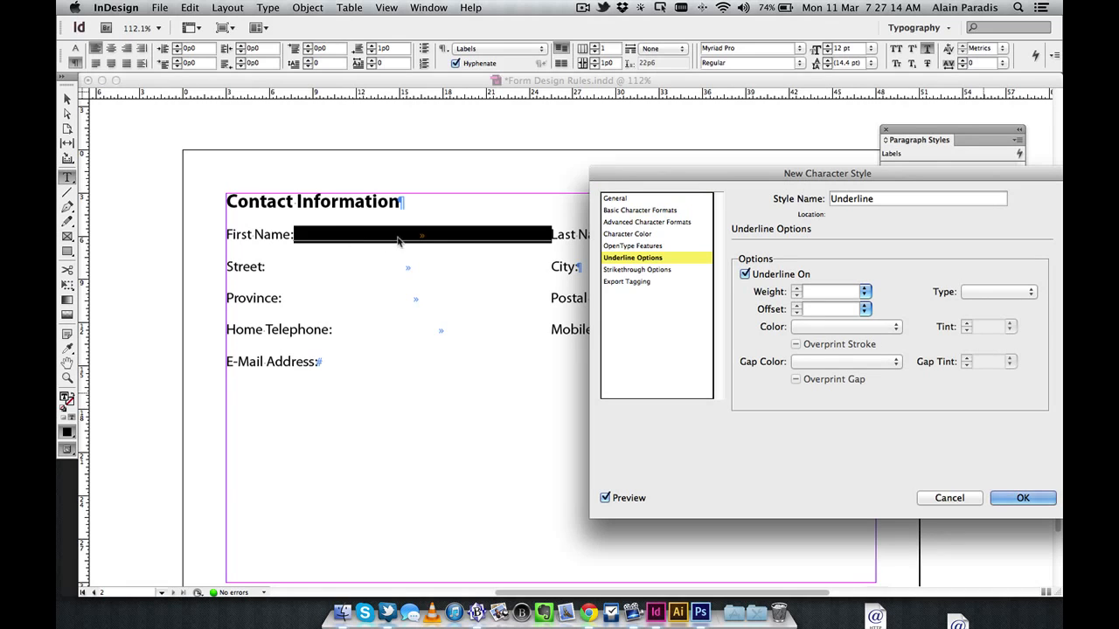
{"action": "left_click", "coordinate": [864, 292]}
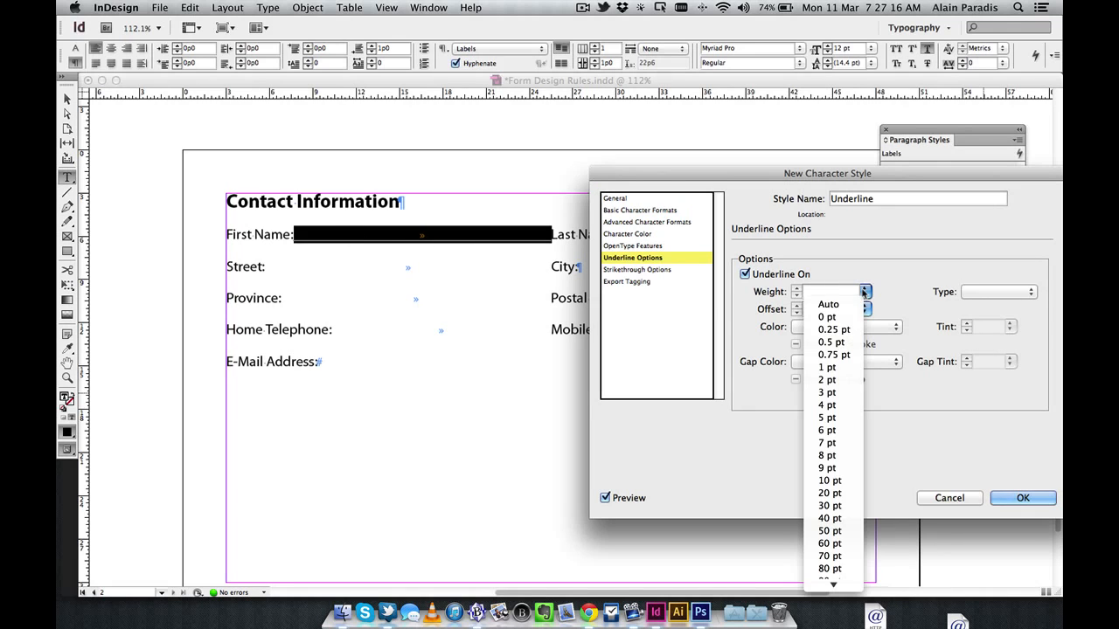
{"action": "left_click", "coordinate": [832, 342]}
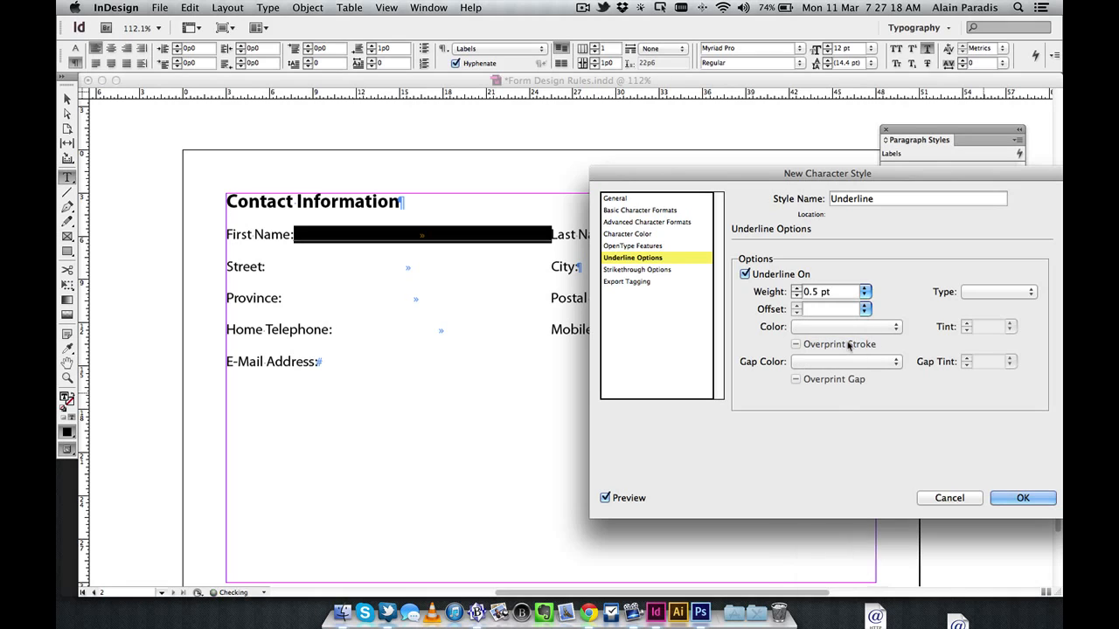
{"action": "left_click", "coordinate": [989, 295]}
{"action": "left_click", "coordinate": [999, 304]}
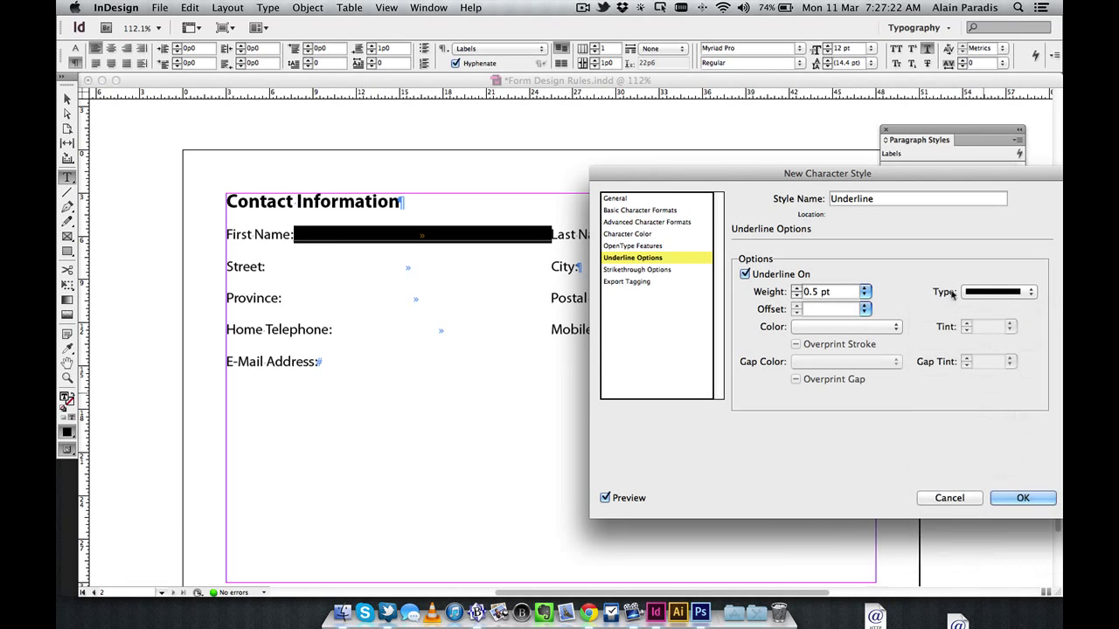
{"action": "left_click", "coordinate": [889, 329]}
{"action": "left_click", "coordinate": [804, 339]}
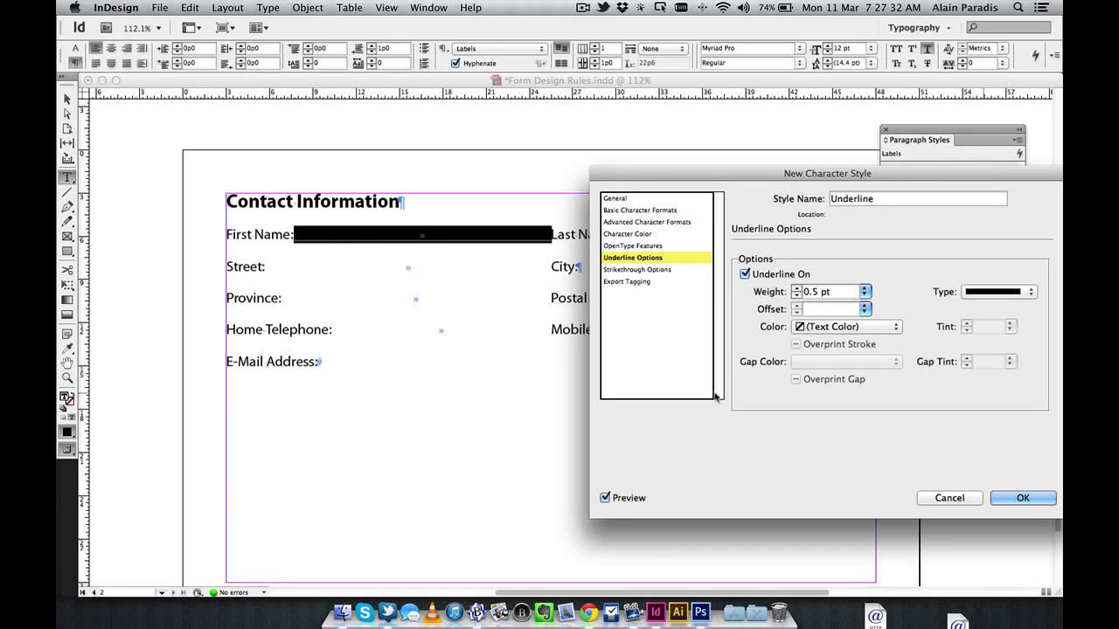
{"action": "left_click", "coordinate": [1031, 498]}
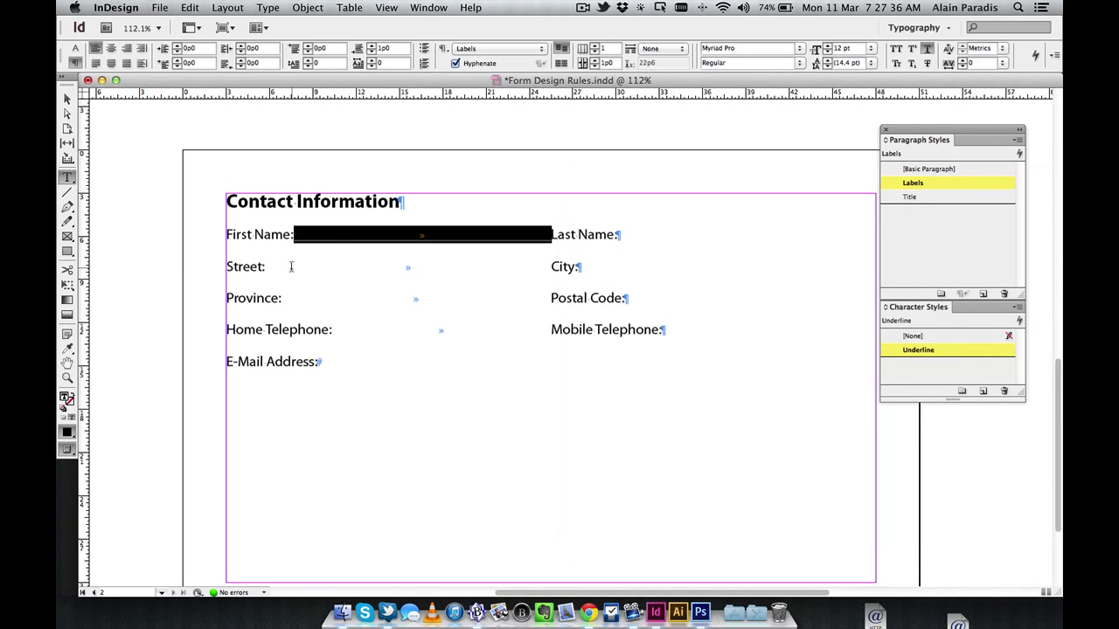
Apply the Underline style to the tabs after Street:, Province: and Home Telephone:
{"action": "double_click", "coordinate": [340, 268]}
{"action": "left_click", "coordinate": [918, 350]}
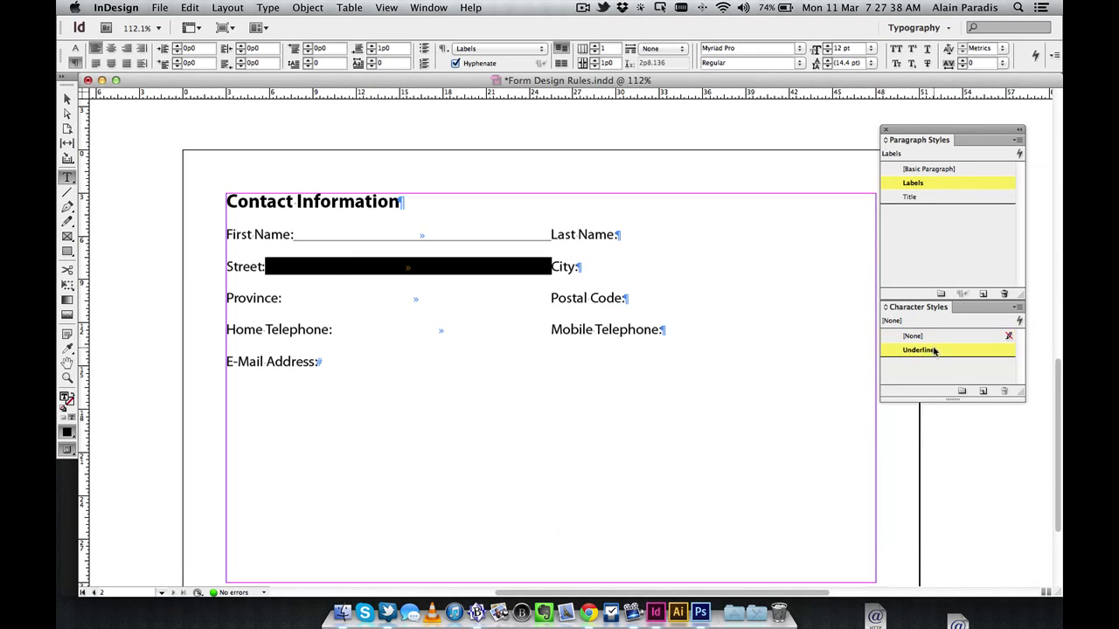
{"action": "double_click", "coordinate": [432, 298]}
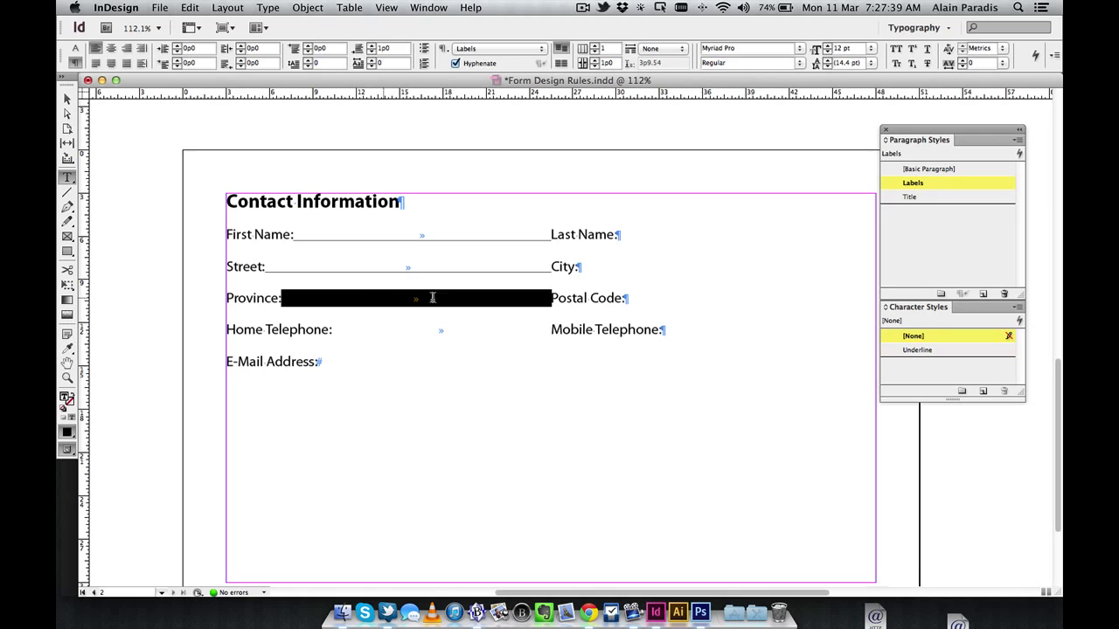
{"action": "left_click", "coordinate": [917, 349]}
{"action": "double_click", "coordinate": [503, 333]}
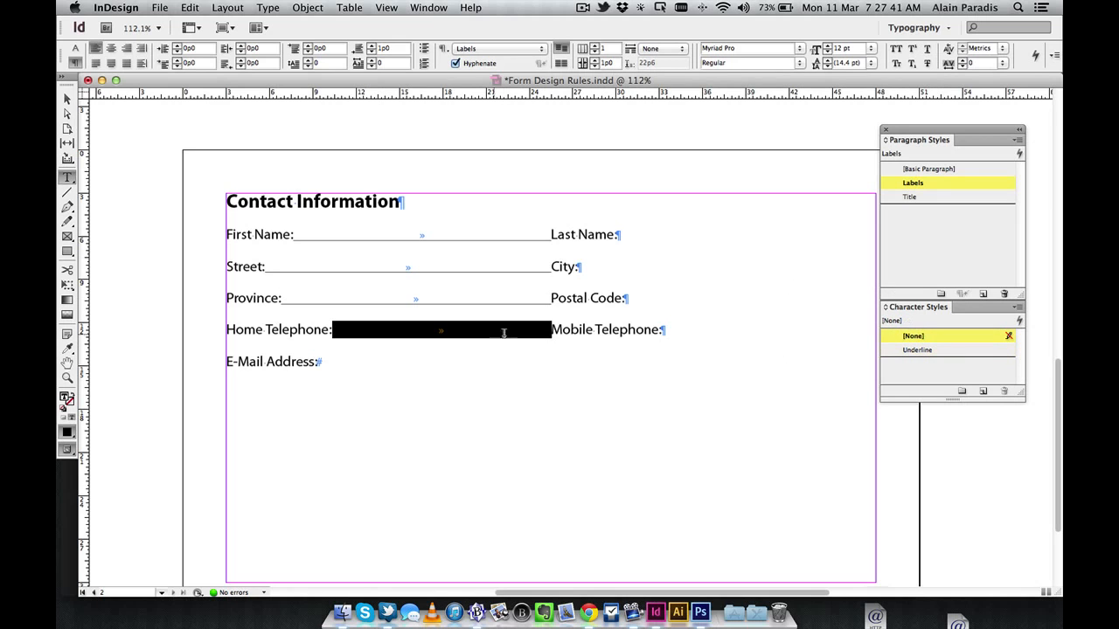
{"action": "double_click", "coordinate": [981, 349]}
{"action": "left_click", "coordinate": [1019, 498]}
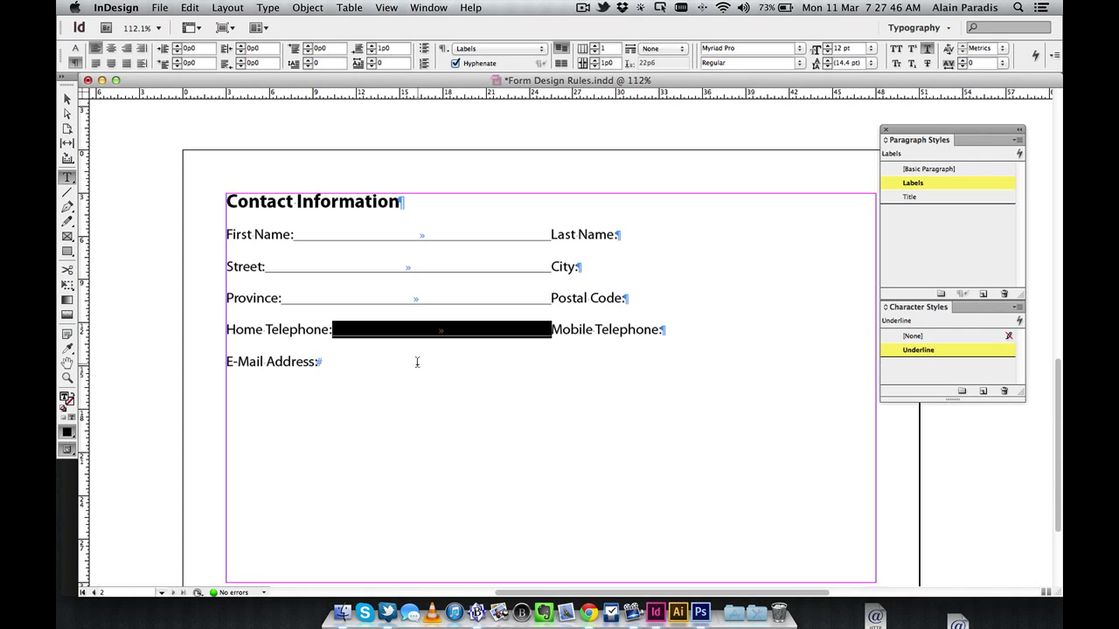
Insert tabs after Last Name:, City:, Postal Code: and Mobile Telephone:
{"action": "left_click", "coordinate": [647, 234]}
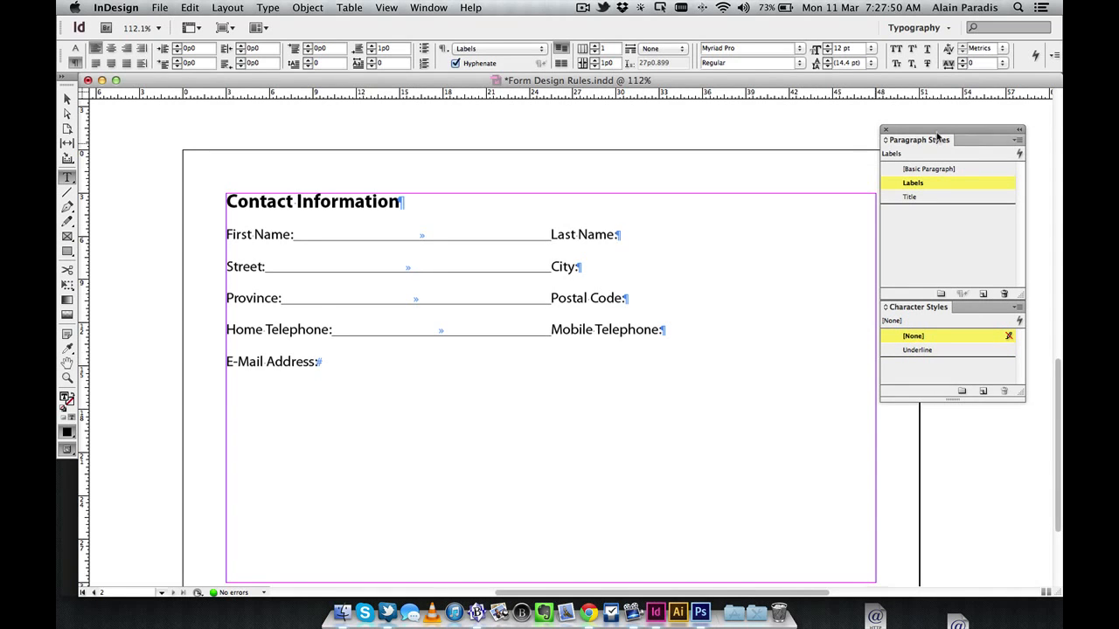
{"action": "left_click_drag", "start_coordinate": [942, 133], "coordinate": [963, 135]}
{"action": "key", "text": "Tab"}
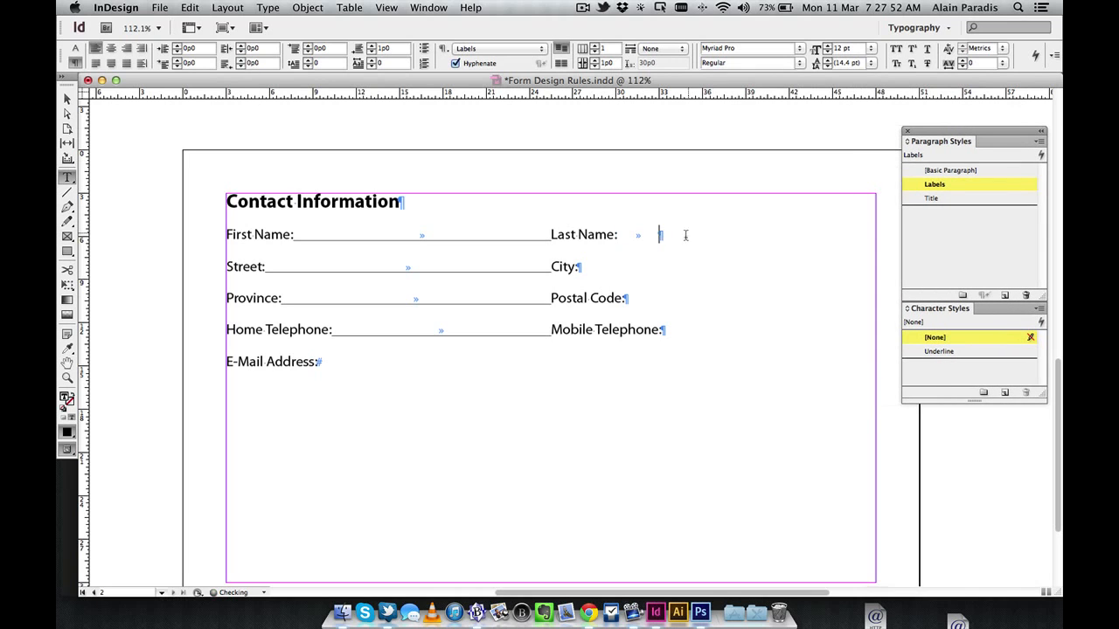
{"action": "left_click", "coordinate": [655, 267]}
{"action": "key", "text": "Tab"}
{"action": "left_click", "coordinate": [665, 298]}
{"action": "key", "text": "Tab"}
{"action": "left_click", "coordinate": [699, 329]}
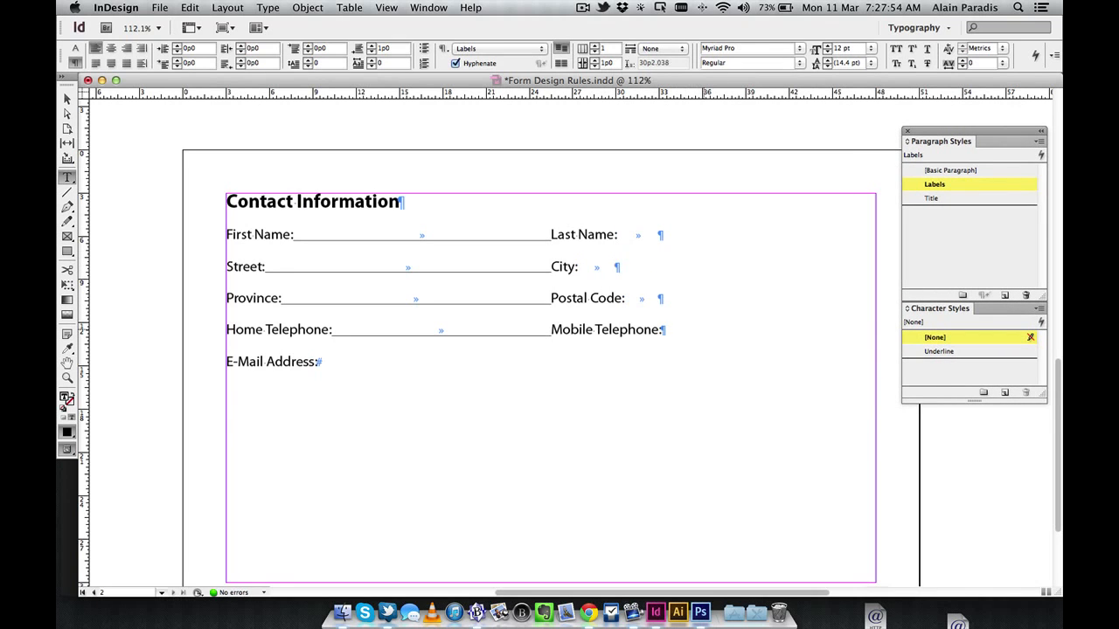
{"action": "key", "text": "Tab"}
Apply the Underline style to the new tabs after Last Name, City, Postal Code and Mobile Telephone
{"action": "left_click_drag", "start_coordinate": [618, 235], "coordinate": [659, 235]}
{"action": "left_click", "coordinate": [939, 351]}
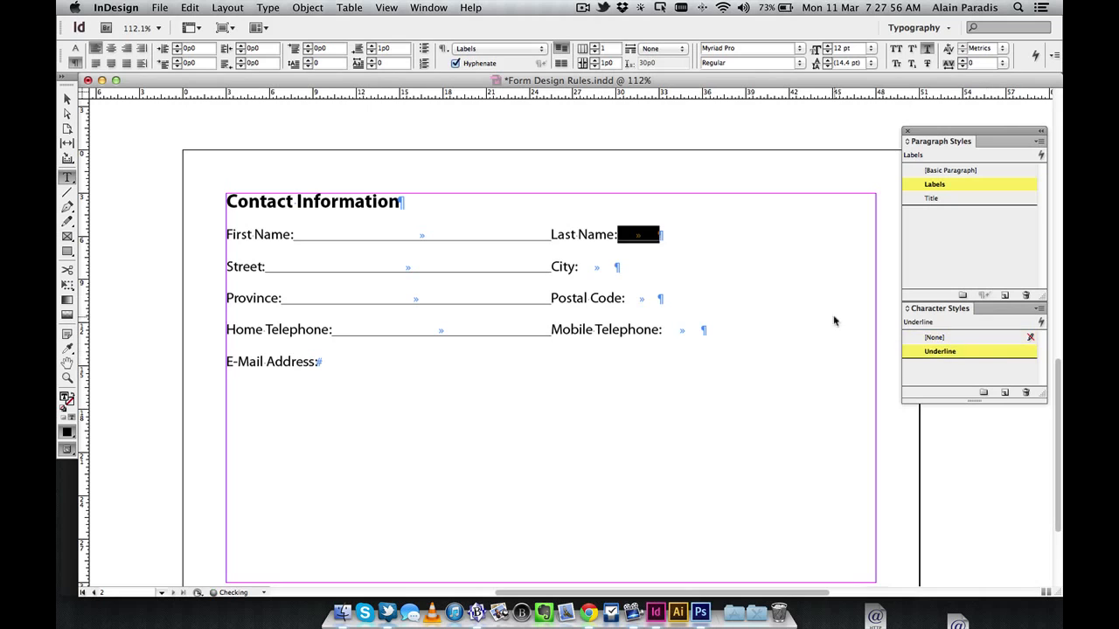
{"action": "left_click", "coordinate": [660, 271]}
{"action": "key", "text": "shift+Left"}
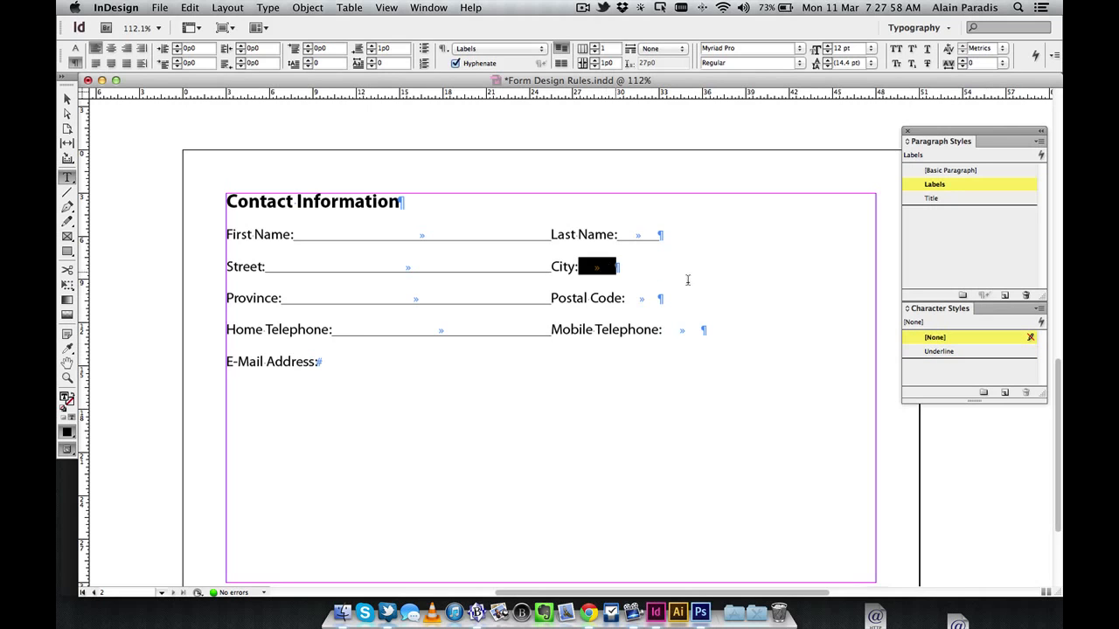
{"action": "left_click", "coordinate": [982, 352]}
{"action": "left_click", "coordinate": [666, 308]}
{"action": "key", "text": "shift+Left"}
{"action": "left_click", "coordinate": [963, 353]}
{"action": "left_click", "coordinate": [706, 332]}
{"action": "key", "text": "shift+Left"}
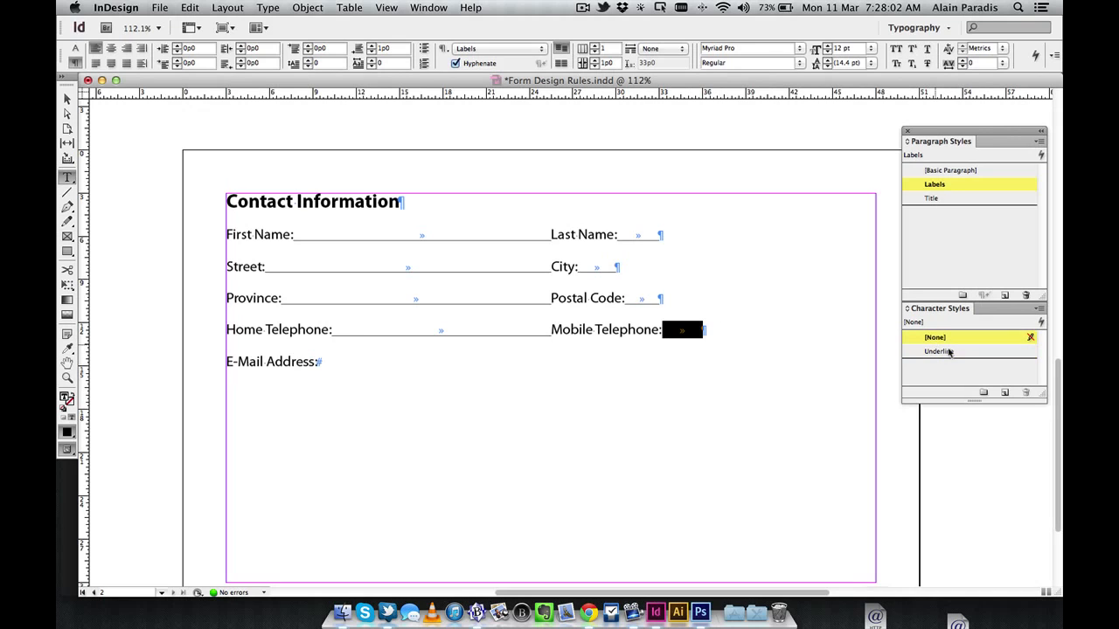
{"action": "left_click", "coordinate": [969, 353]}
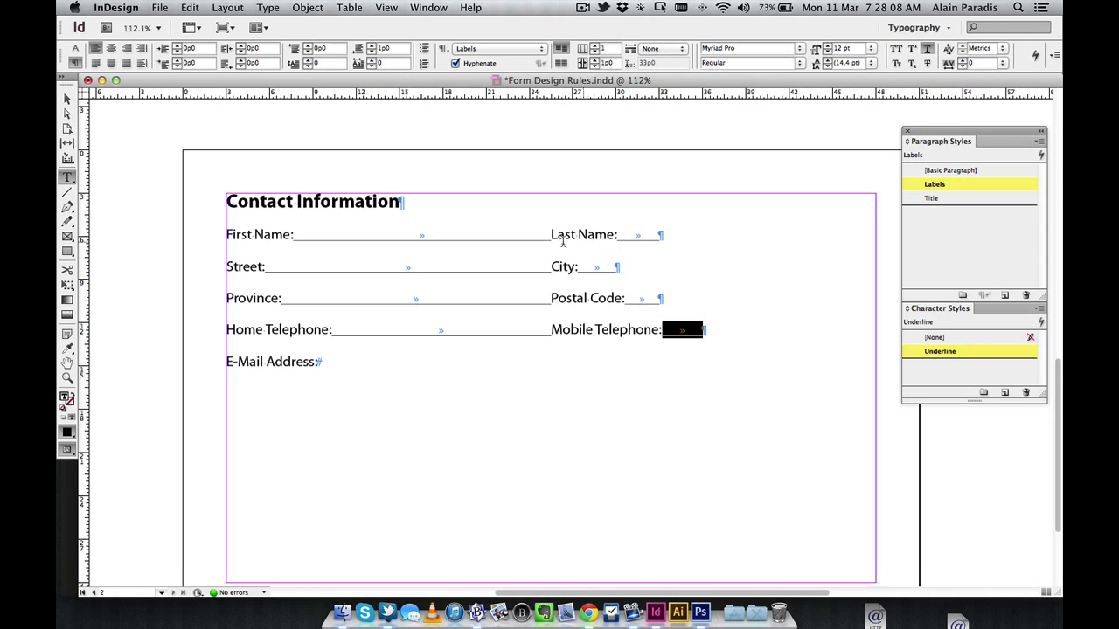
Add an underlined tab after E-Mail Address:, save the document, and reselect the form lines
{"action": "left_click_drag", "start_coordinate": [238, 234], "coordinate": [774, 355]}
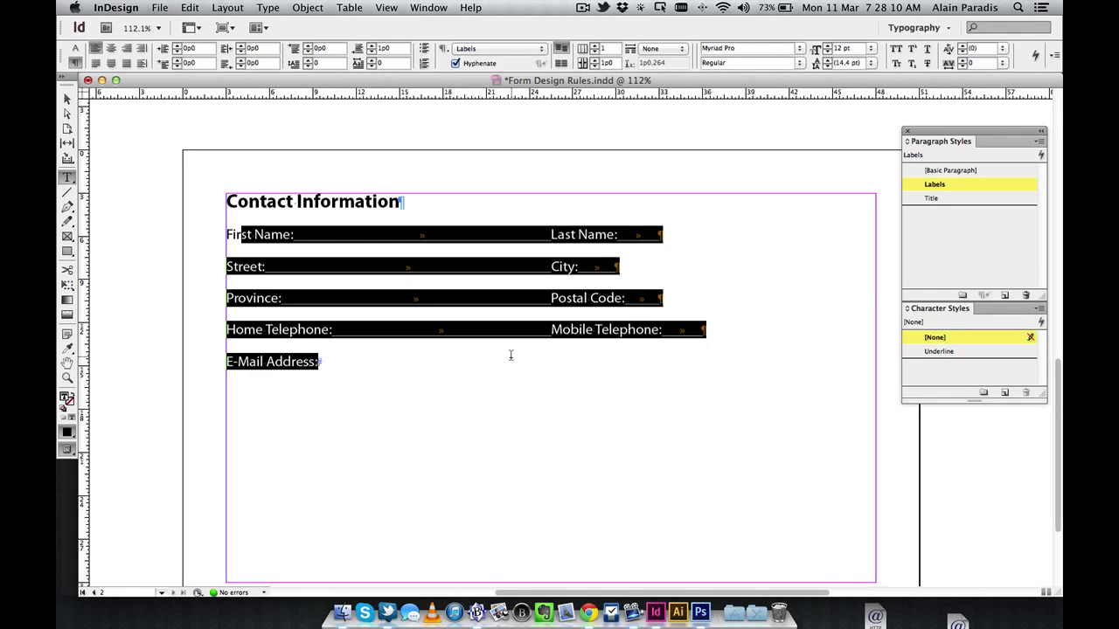
{"action": "left_click", "coordinate": [459, 358]}
{"action": "key", "text": "Tab"}
{"action": "double_click", "coordinate": [437, 361]}
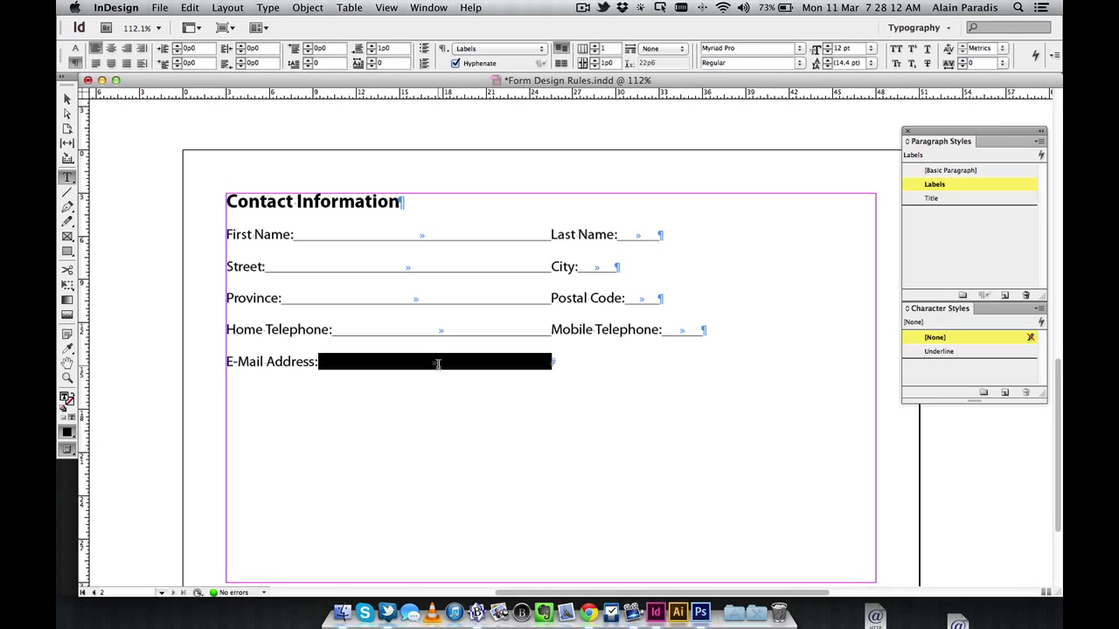
{"action": "left_click", "coordinate": [992, 351]}
{"action": "key", "text": "super+s"}
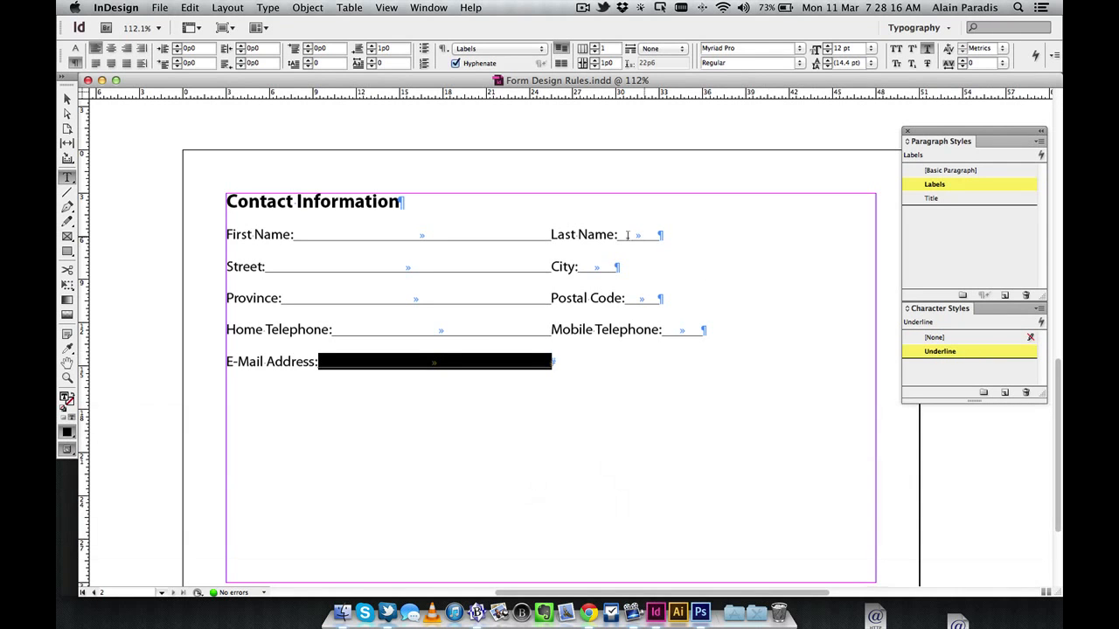
{"action": "left_click_drag", "start_coordinate": [273, 234], "coordinate": [758, 383]}
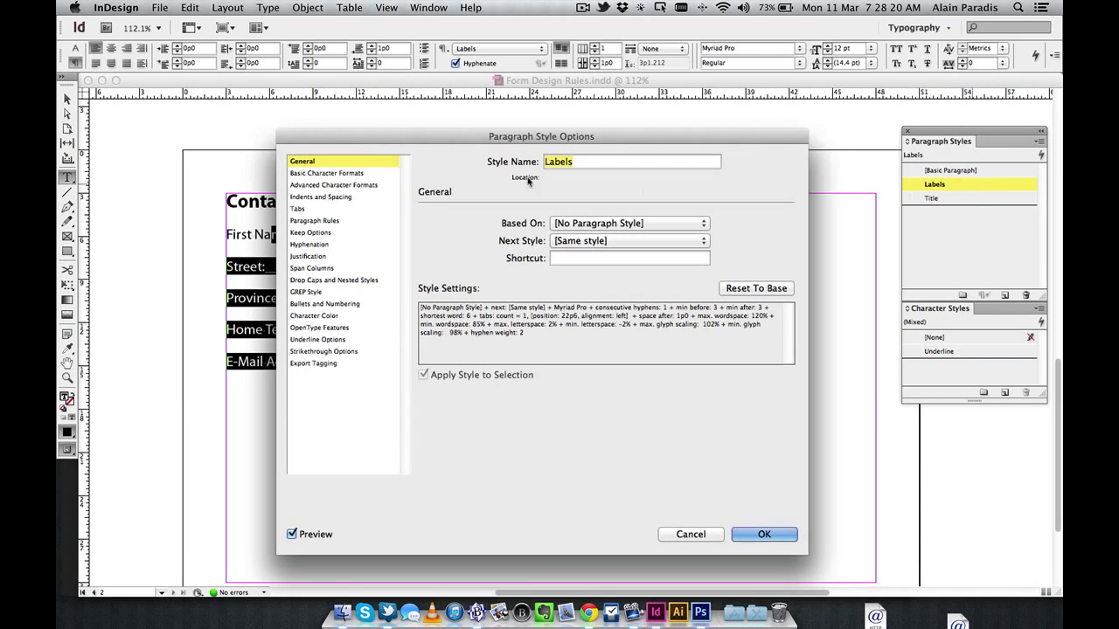
Move the Labels style's second tab stop to 45p0, then exit text editing
{"action": "left_click", "coordinate": [297, 209]}
{"action": "left_click_drag", "start_coordinate": [373, 140], "coordinate": [304, 318]}
{"action": "left_click_drag", "start_coordinate": [699, 446], "coordinate": [369, 446]}
{"action": "left_click_drag", "start_coordinate": [450, 437], "coordinate": [674, 437]}
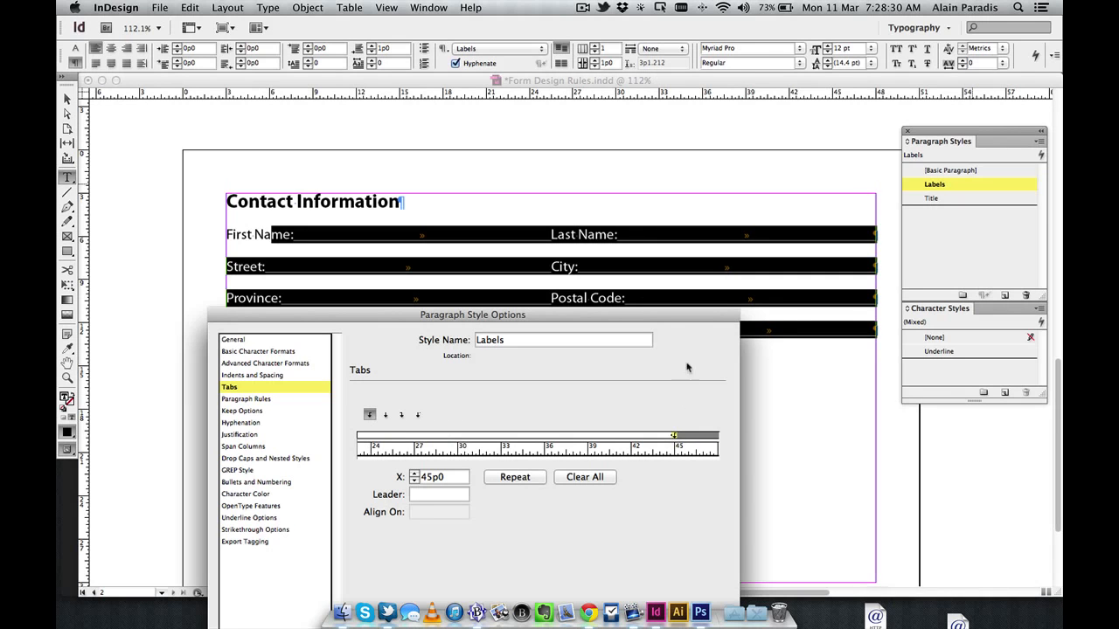
{"action": "left_click_drag", "start_coordinate": [690, 322], "coordinate": [777, 108]}
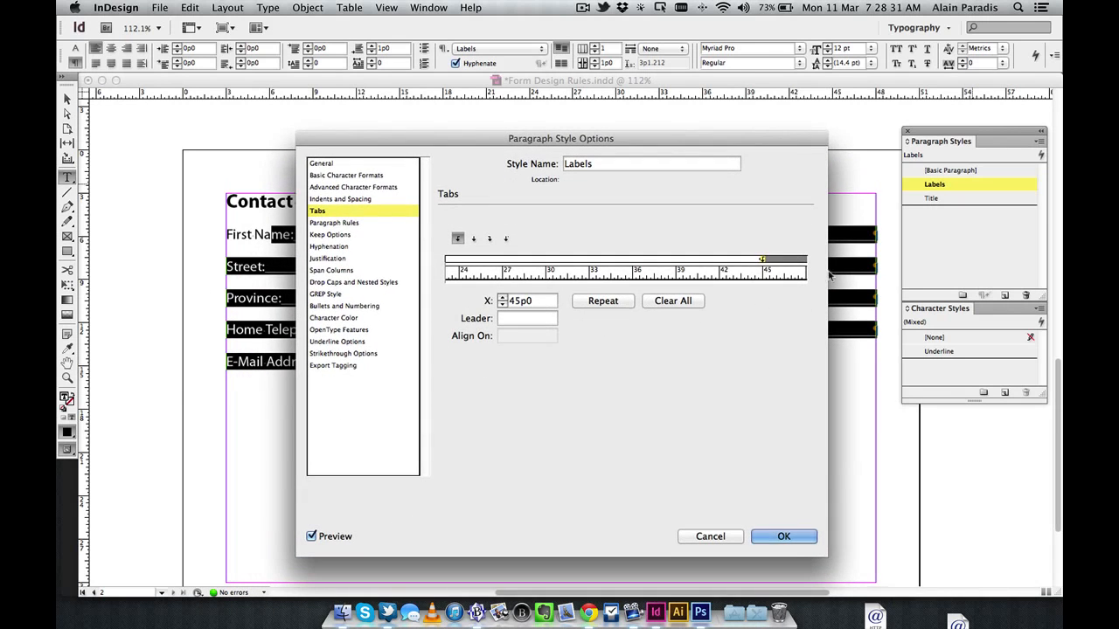
{"action": "left_click", "coordinate": [806, 543]}
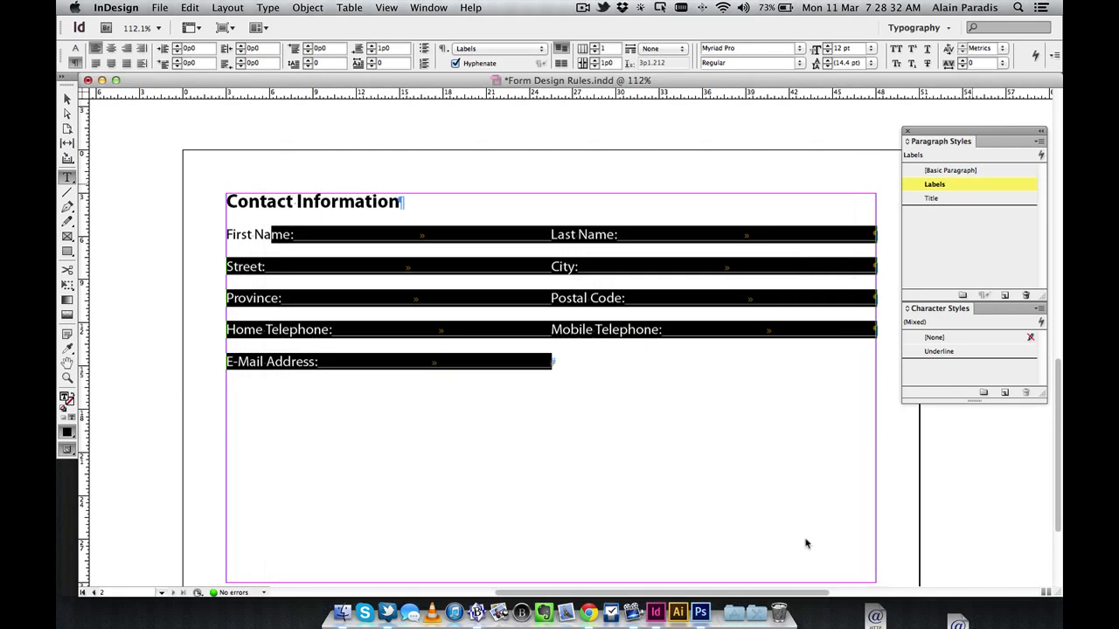
{"action": "key", "text": "Escape"}
Deselect, switch to Preview mode, and zoom in on the form's upper-left labels
{"action": "left_click", "coordinate": [955, 498]}
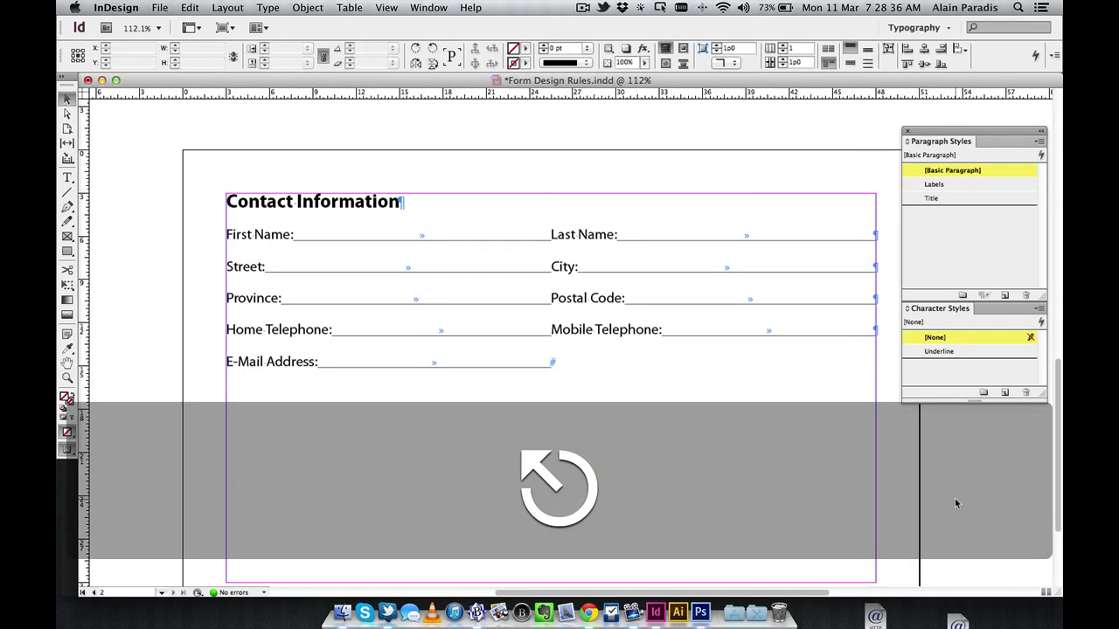
{"action": "key", "text": "w"}
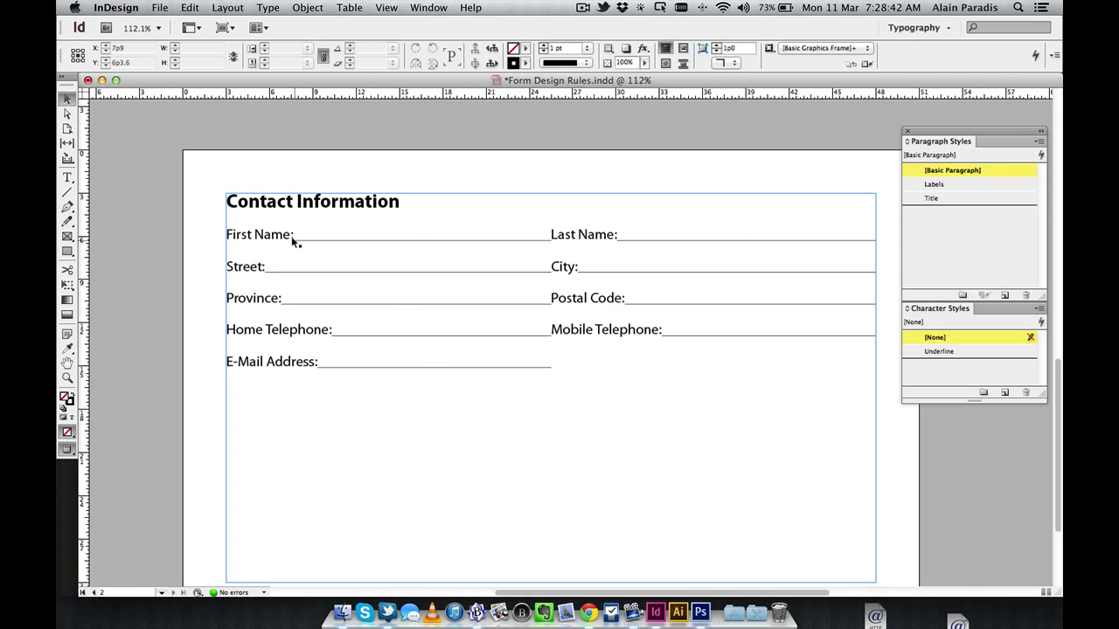
{"action": "key", "text": "super+space"}
{"action": "left_click_drag", "start_coordinate": [229, 194], "coordinate": [429, 321]}
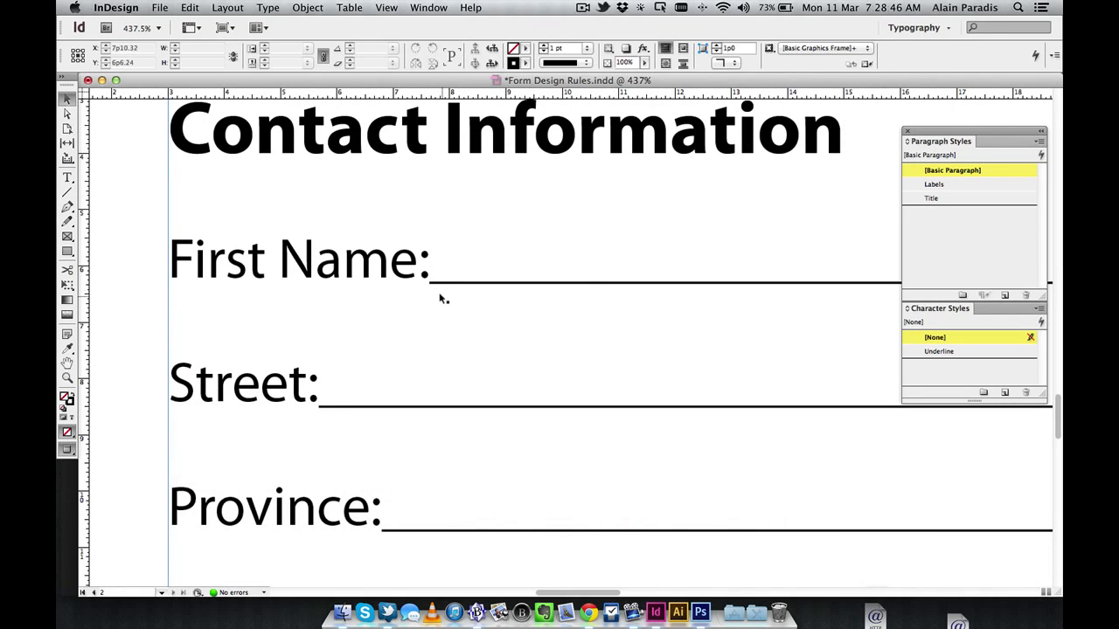
Add spaces before Last Name: and City:, giving the Last Name space the [None] character style
{"action": "scroll", "coordinate": [721, 378], "scroll_direction": "right", "scroll_amount": 15}
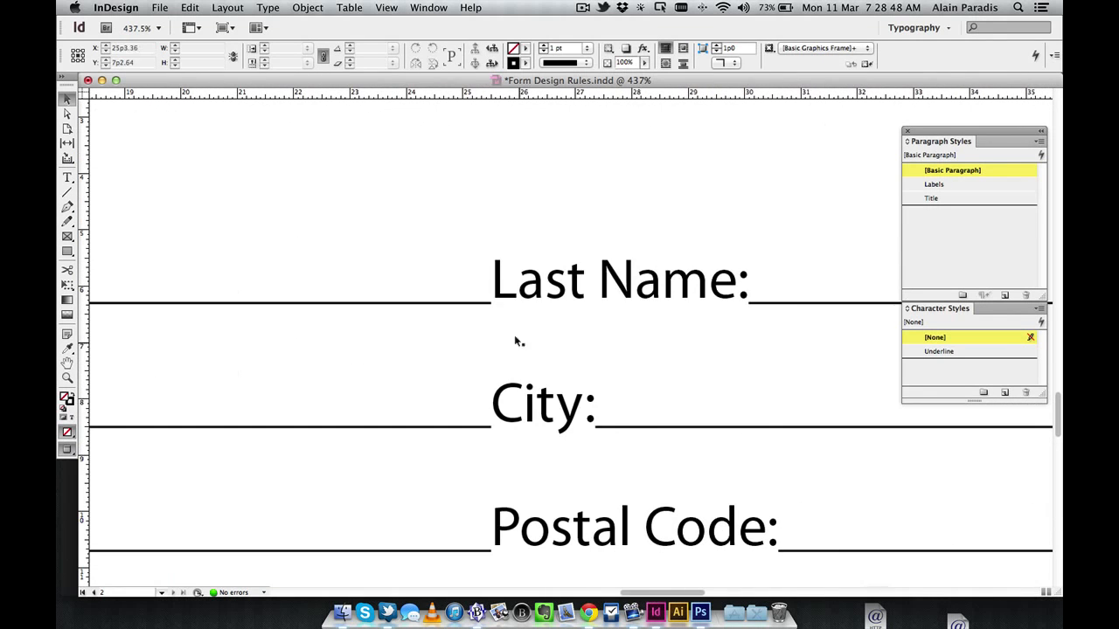
{"action": "double_click", "coordinate": [494, 298]}
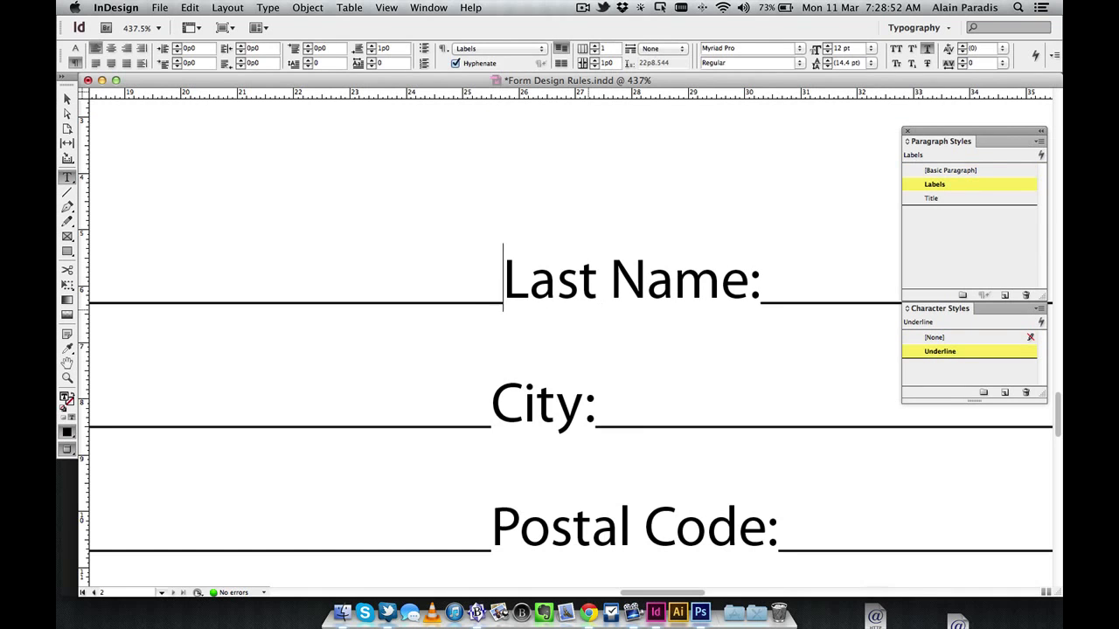
{"action": "key", "text": "Down"}
{"action": "left_click_drag", "start_coordinate": [504, 310], "coordinate": [491, 302]}
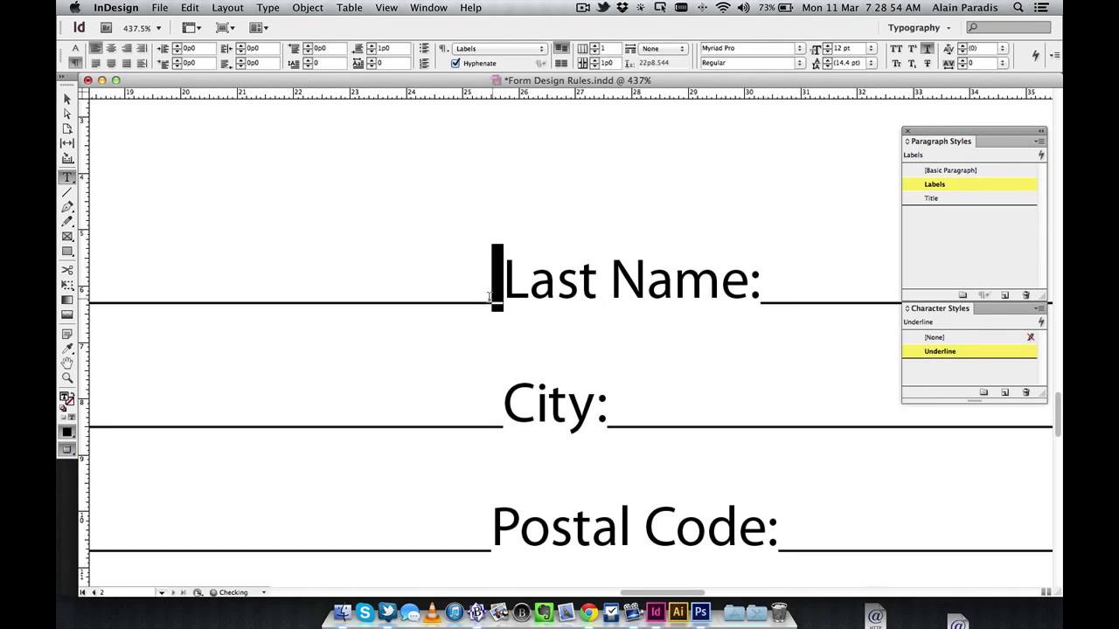
{"action": "left_click", "coordinate": [918, 337]}
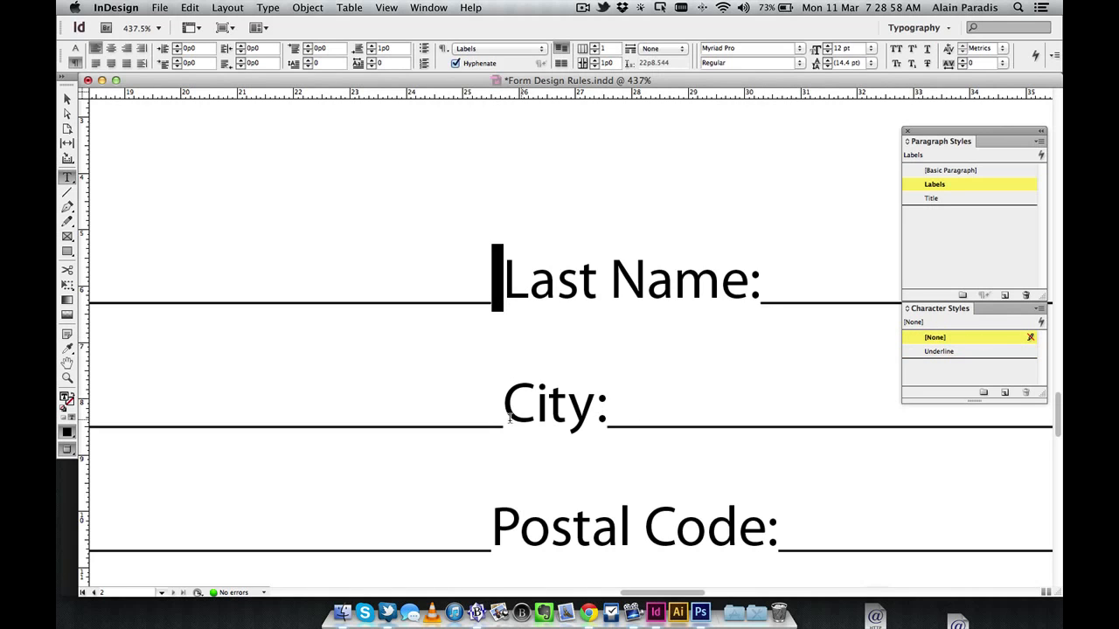
{"action": "left_click_drag", "start_coordinate": [505, 418], "coordinate": [487, 416]}
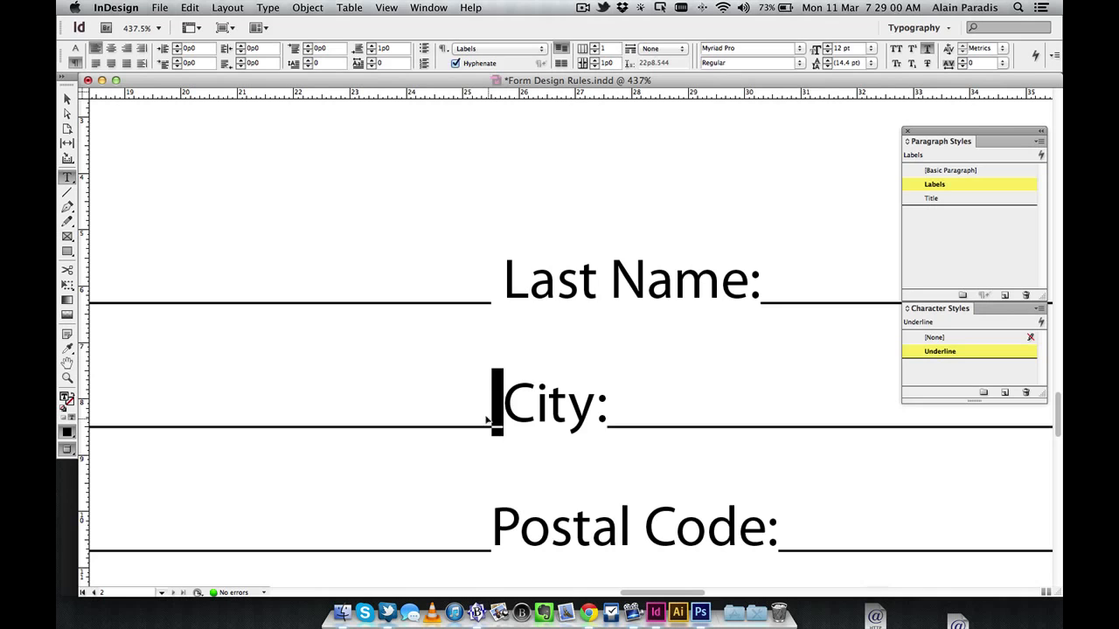
{"action": "key", "text": "Escape"}
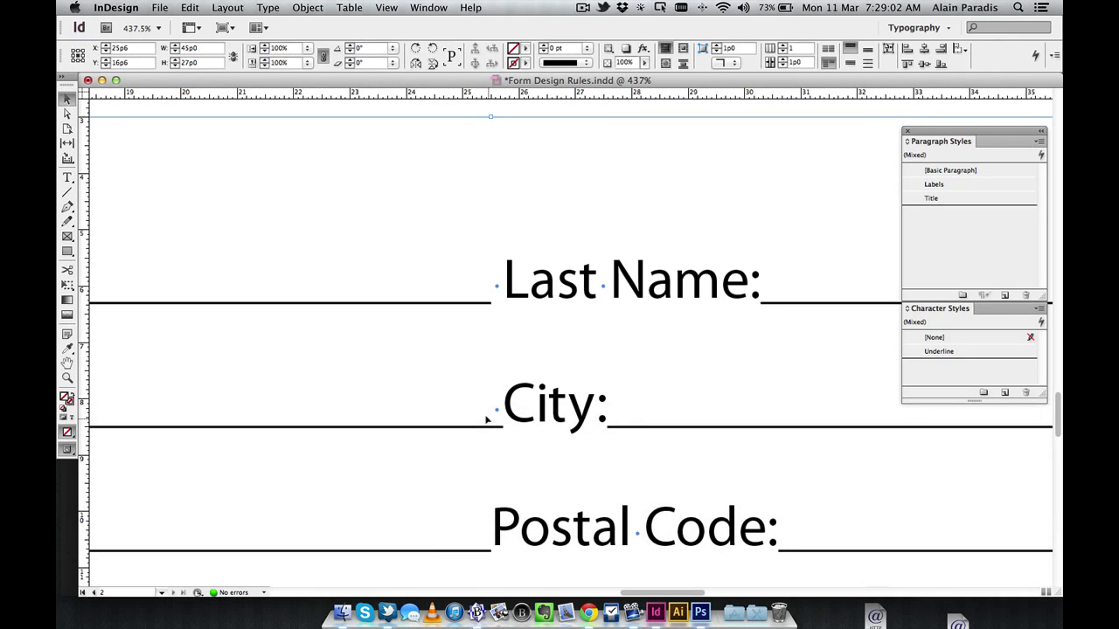
Put [None]-styled, non-underlined spaces before Postal Code: and Mobile Telephone:
{"action": "scroll", "coordinate": [501, 294], "scroll_direction": "down", "scroll_amount": 5}
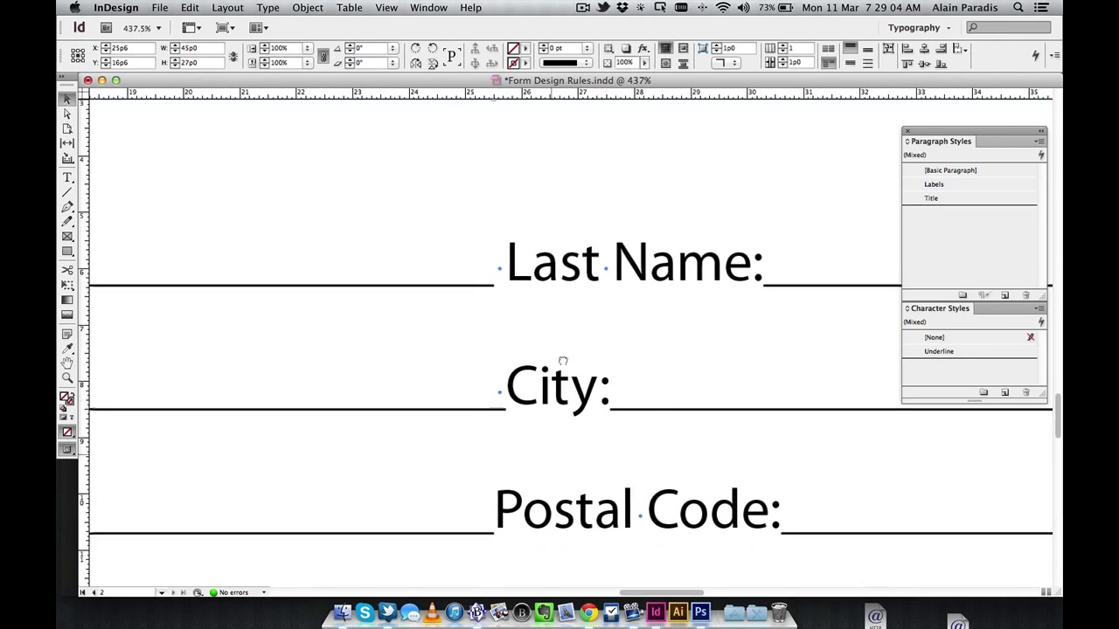
{"action": "double_click", "coordinate": [511, 352]}
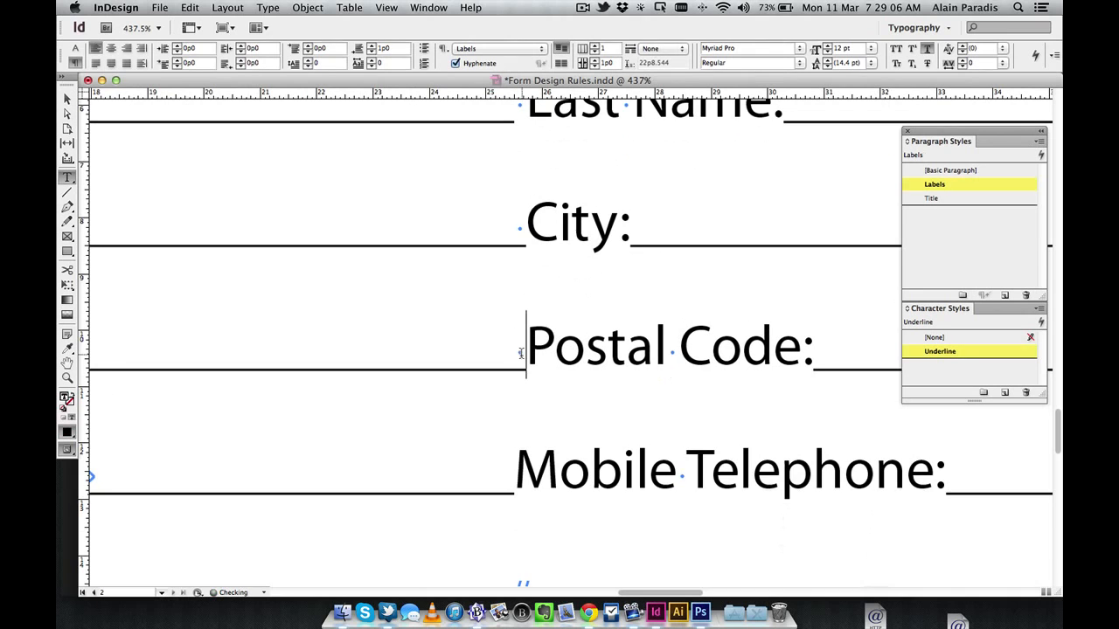
{"action": "key", "text": "shift+Left"}
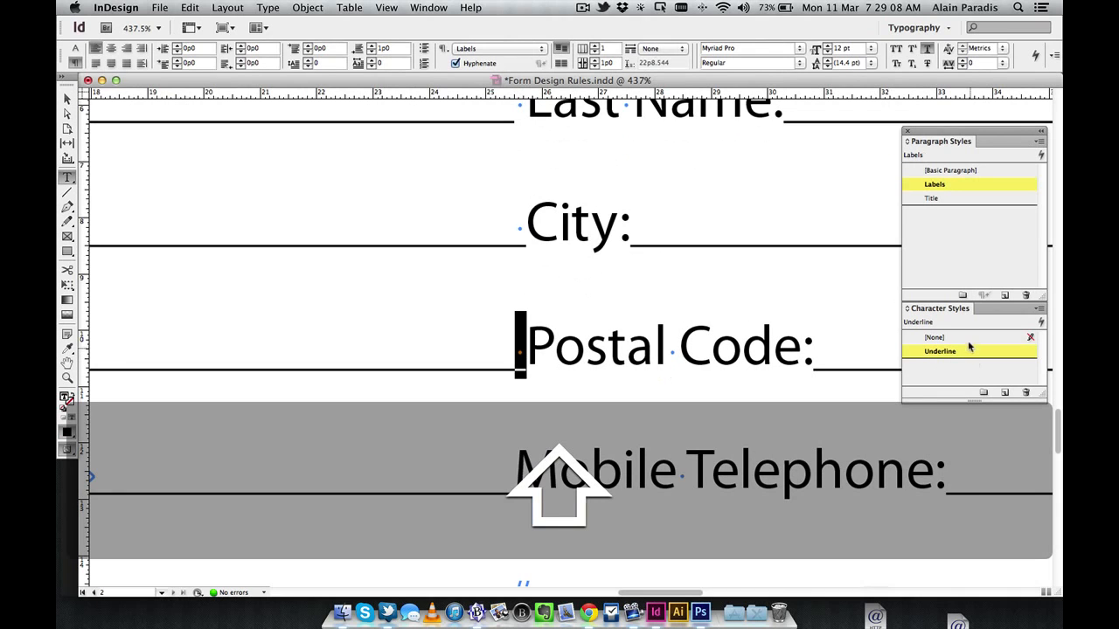
{"action": "left_click", "coordinate": [968, 337]}
{"action": "left_click", "coordinate": [509, 487]}
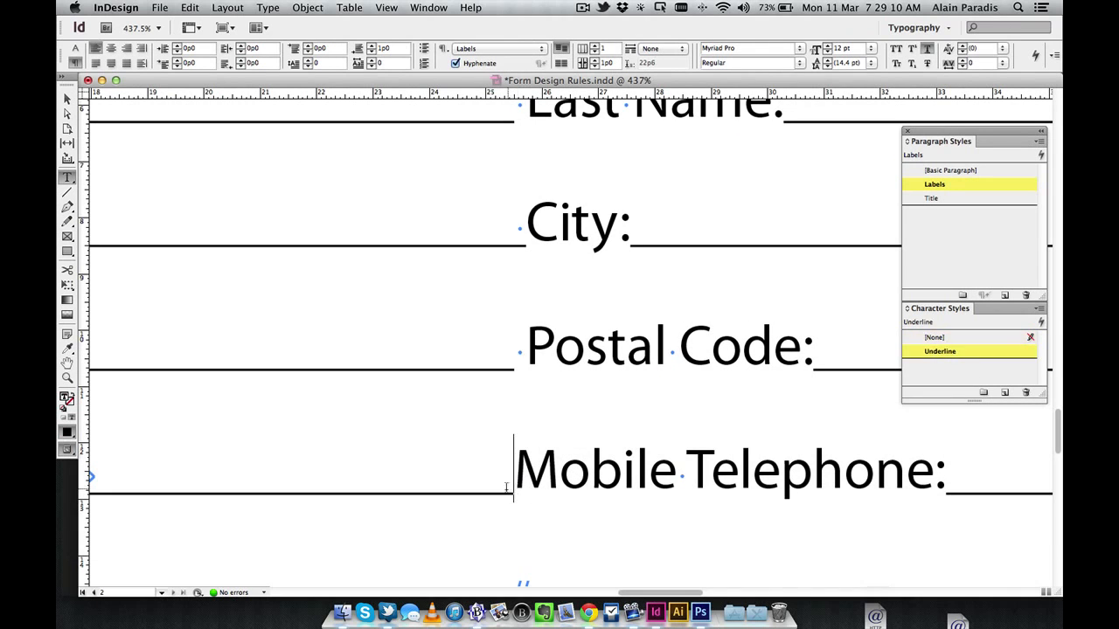
{"action": "key", "text": "shift+Left"}
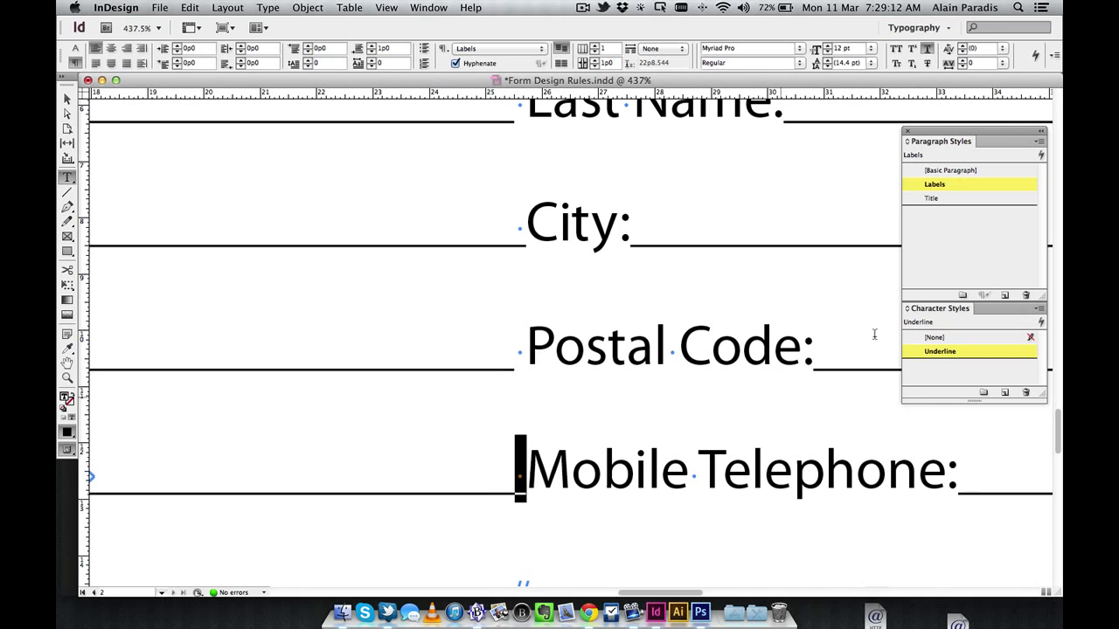
{"action": "left_click", "coordinate": [953, 338]}
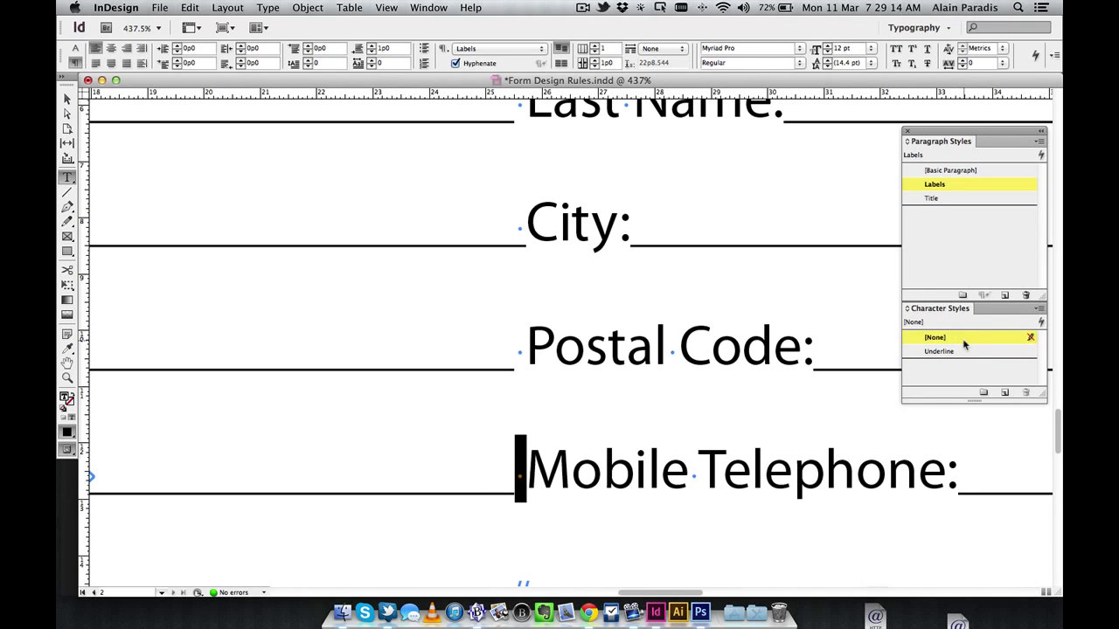
{"action": "key", "text": "Escape"}
{"action": "key", "text": "shift+super+a"}
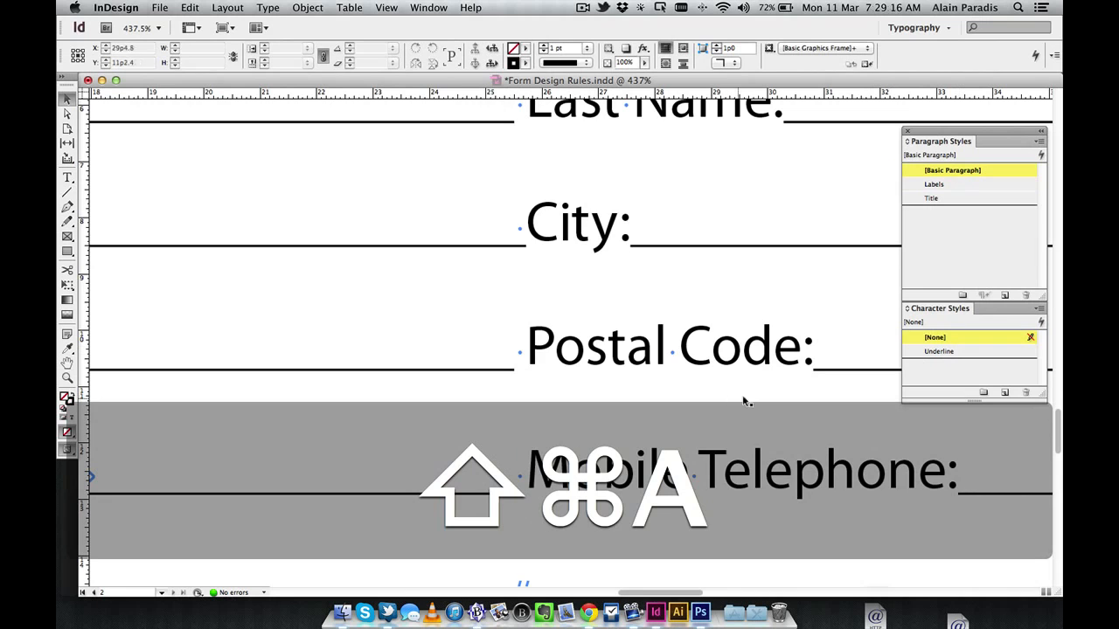
Add spaces after Last Name:, City:, Postal Code: and Mobile Telephone:, then fit the page in the window
{"action": "left_click_drag", "start_coordinate": [777, 382], "coordinate": [553, 435]}
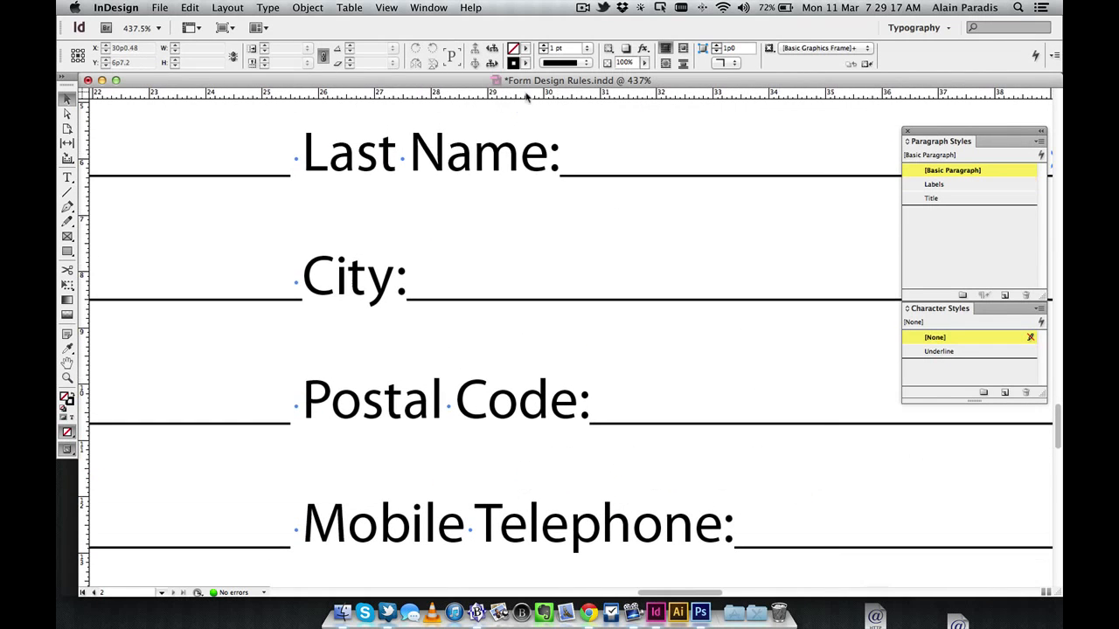
{"action": "left_click", "coordinate": [559, 168]}
{"action": "double_click", "coordinate": [560, 157]}
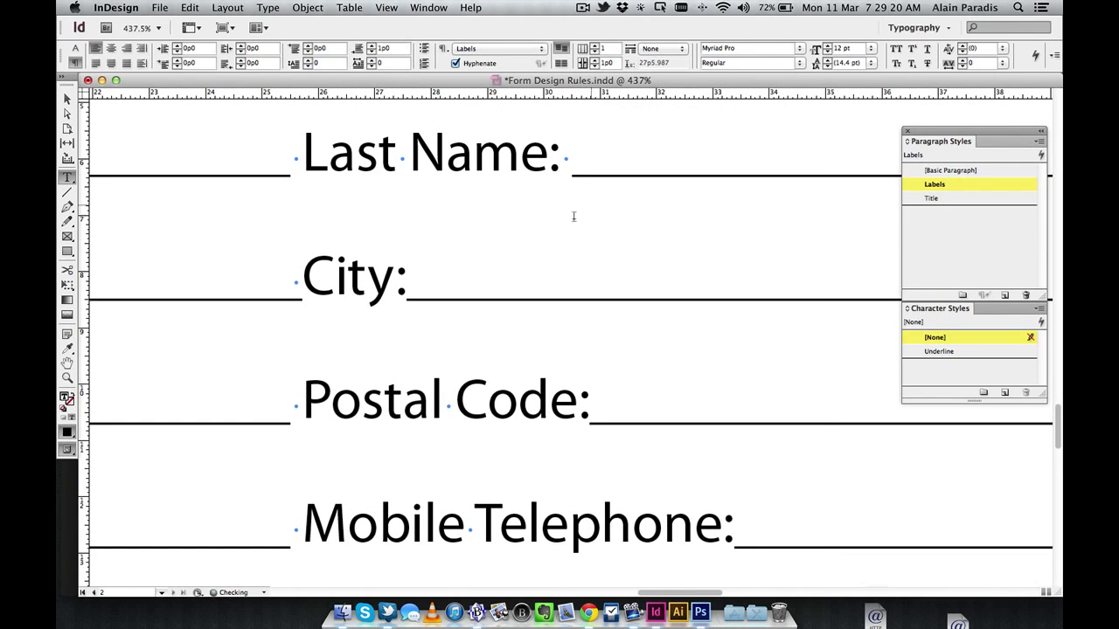
{"action": "left_click", "coordinate": [408, 289]}
{"action": "left_click", "coordinate": [591, 415]}
{"action": "left_click", "coordinate": [734, 528]}
{"action": "key", "text": "super+0"}
{"action": "key", "text": "Escape"}
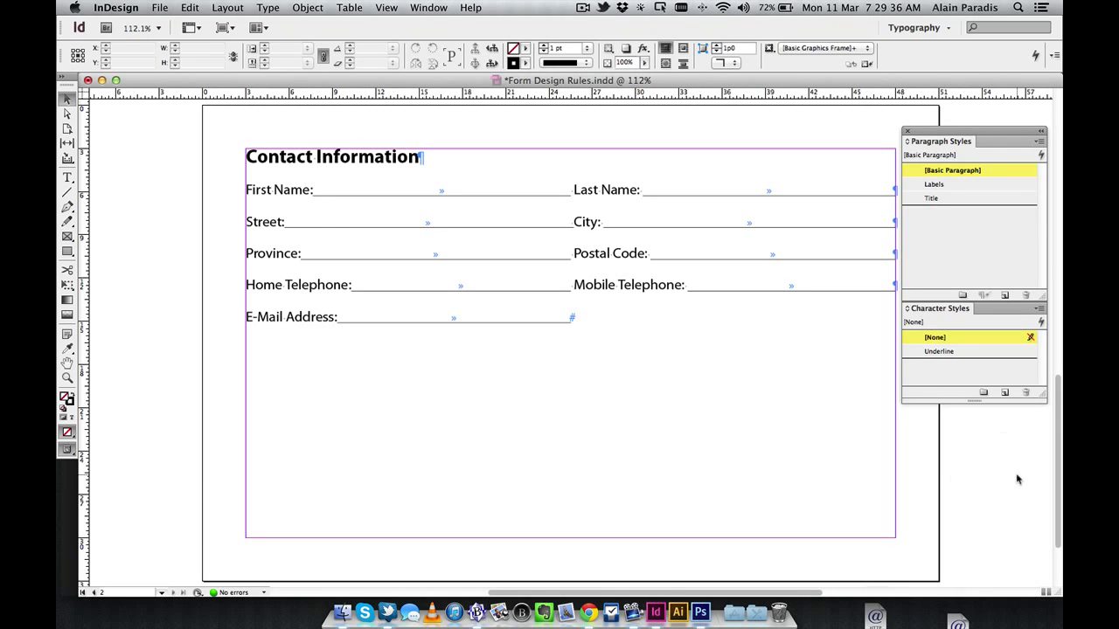
Add a left tab stop at 21p2 in the Labels paragraph style's Tabs settings
{"action": "double_click", "coordinate": [966, 183]}
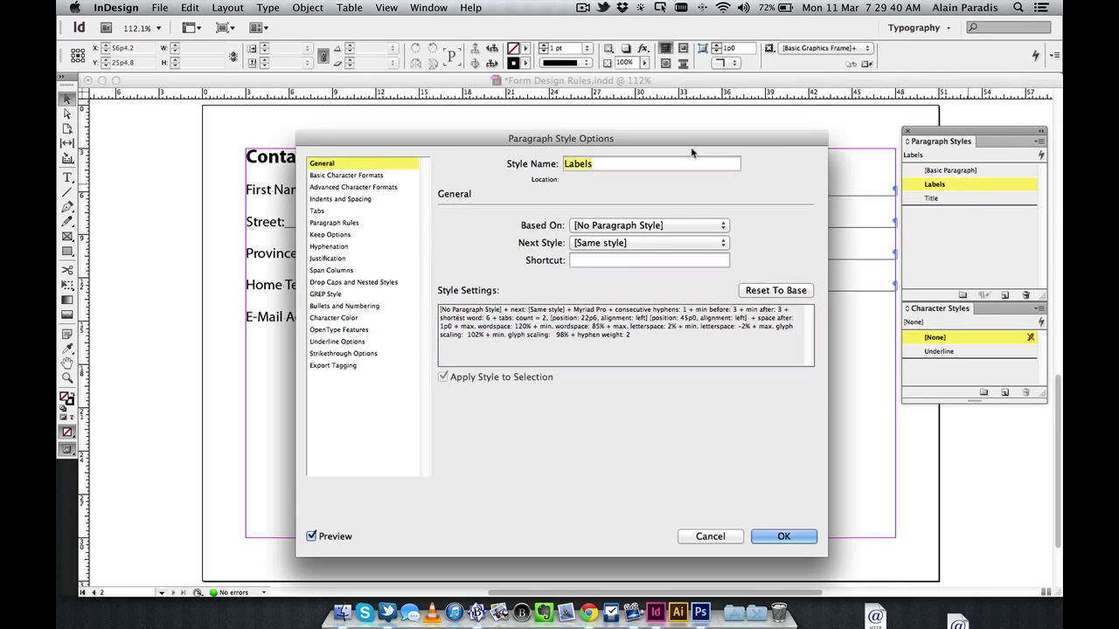
{"action": "left_click_drag", "start_coordinate": [672, 142], "coordinate": [642, 363]}
{"action": "left_click", "coordinate": [290, 430]}
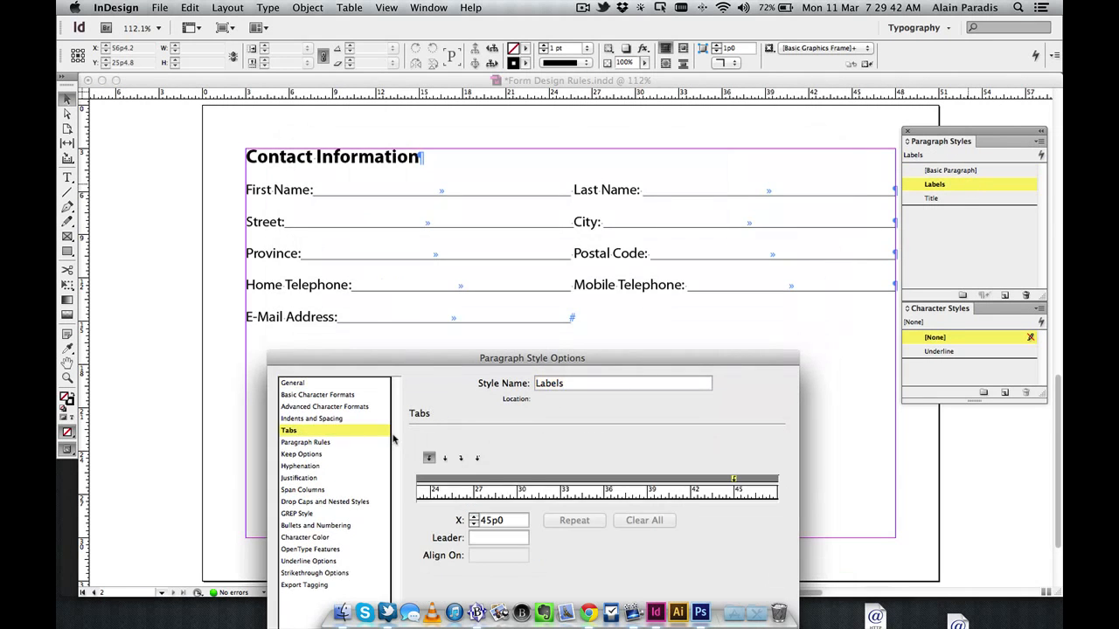
{"action": "left_click_drag", "start_coordinate": [463, 495], "coordinate": [802, 491]}
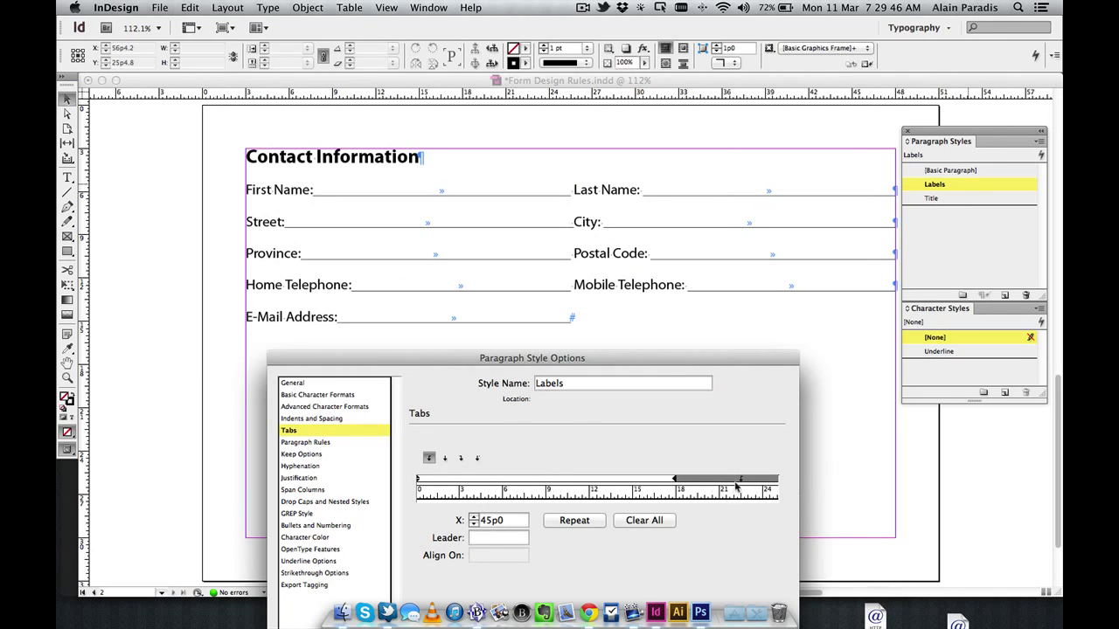
{"action": "left_click_drag", "start_coordinate": [741, 482], "coordinate": [723, 483]}
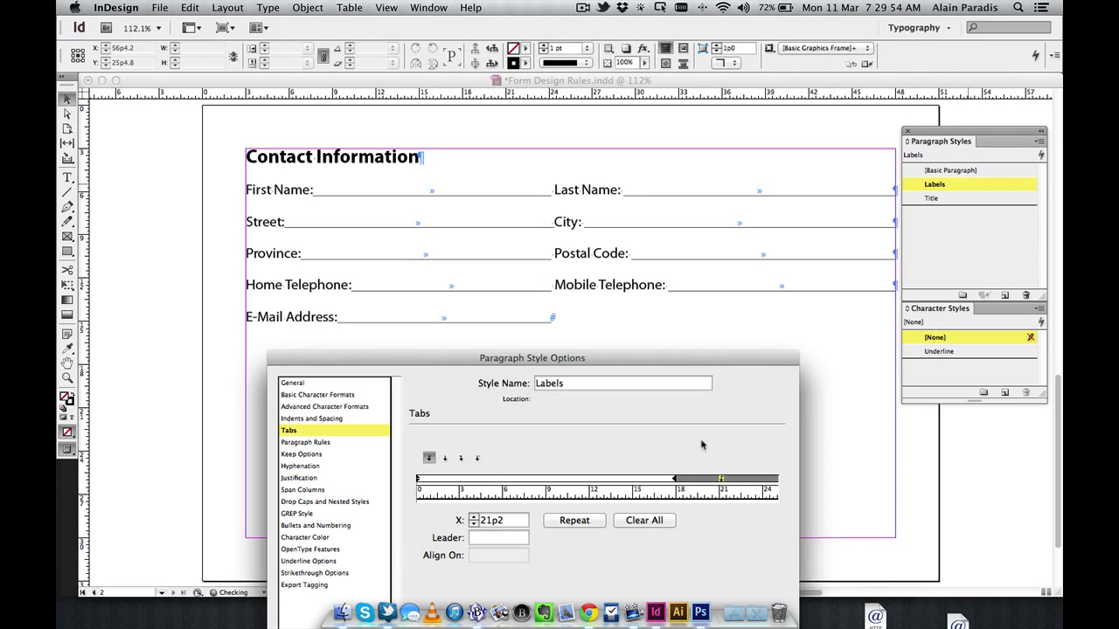
{"action": "left_click_drag", "start_coordinate": [698, 360], "coordinate": [775, 146]}
{"action": "left_click", "coordinate": [861, 541]}
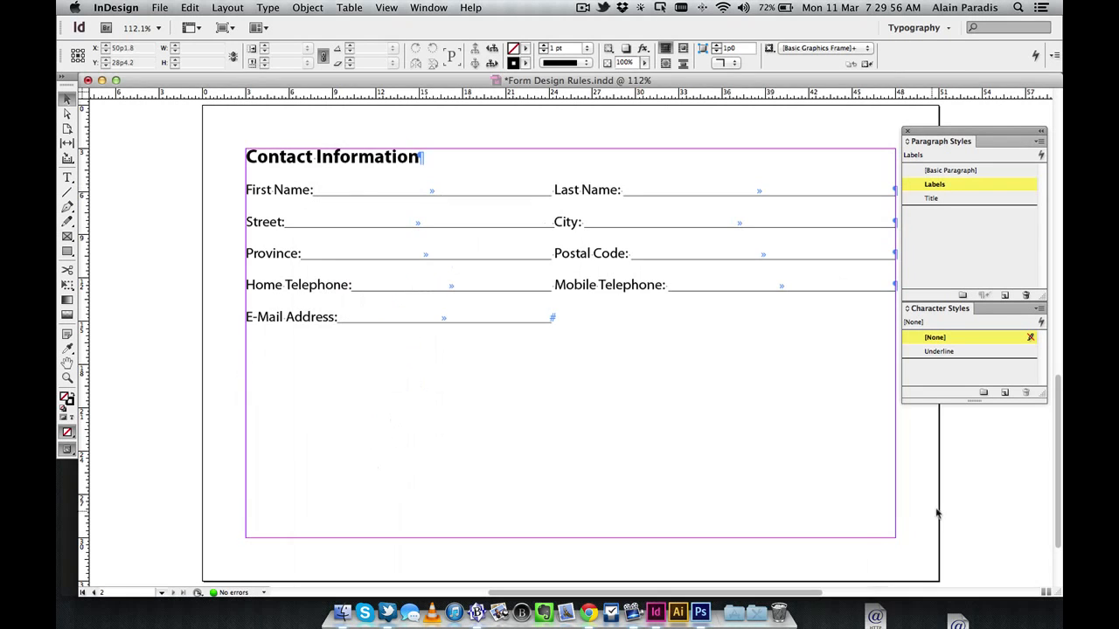
Save the Form Design Rules document with Cmd+S
{"action": "key", "text": "super"}
{"action": "key", "text": "super+s"}
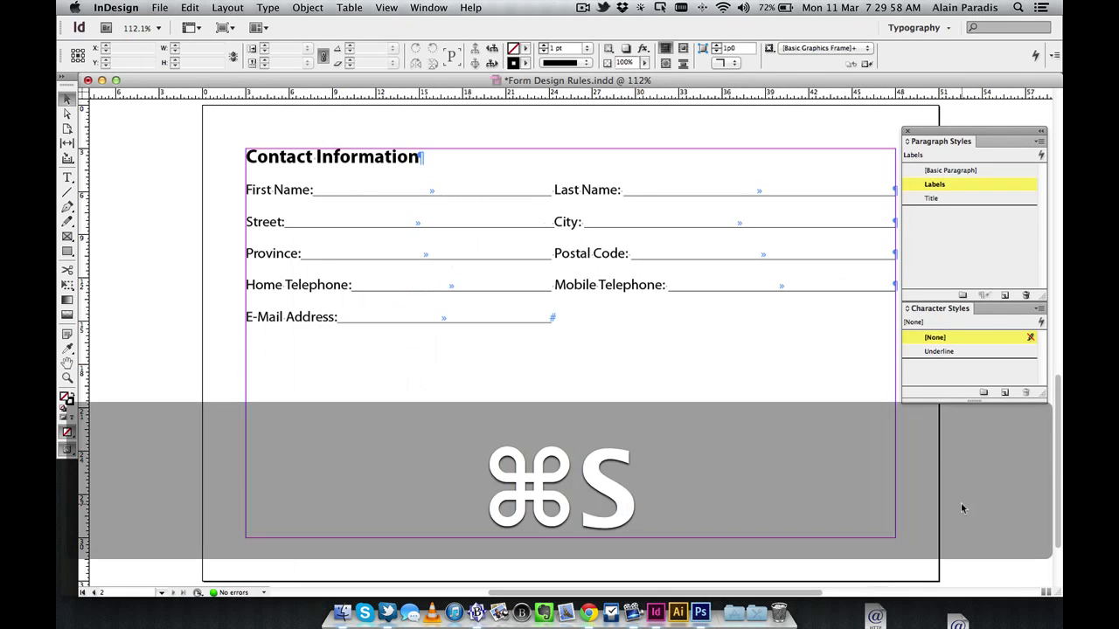